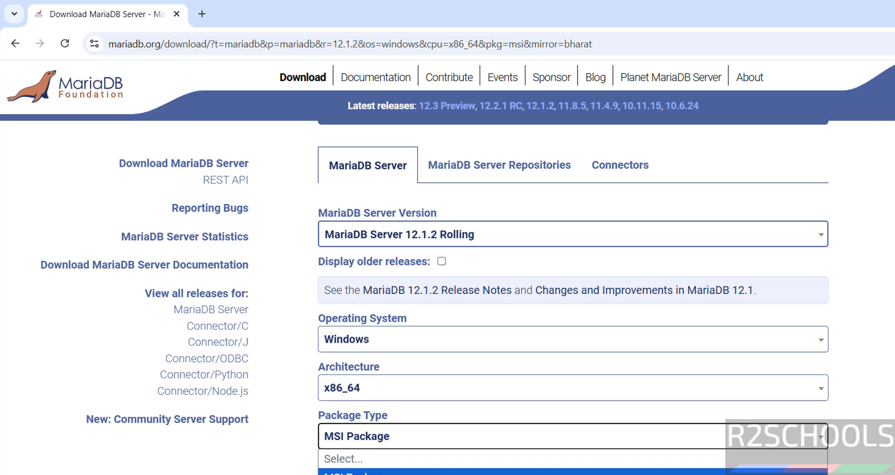
Download the MariaDB 12.1.2 Windows x86_64 MSI package and open Chrome's download history
left_click(351, 472)
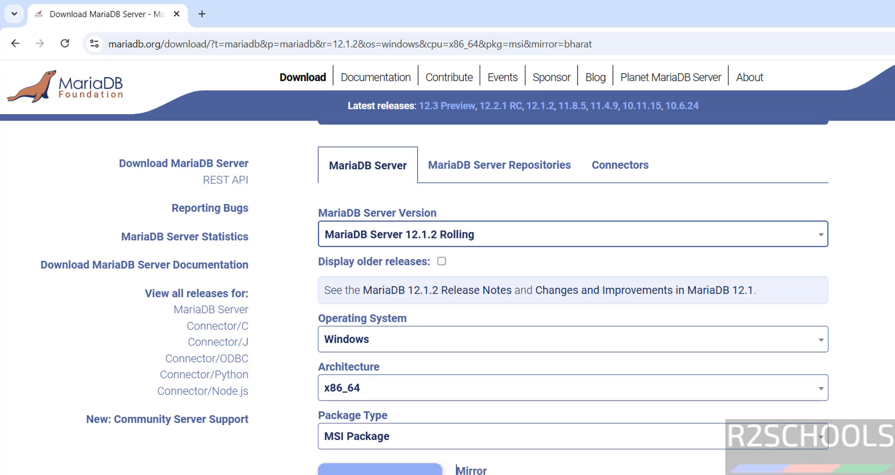
scroll(265, 461, "down", 3)
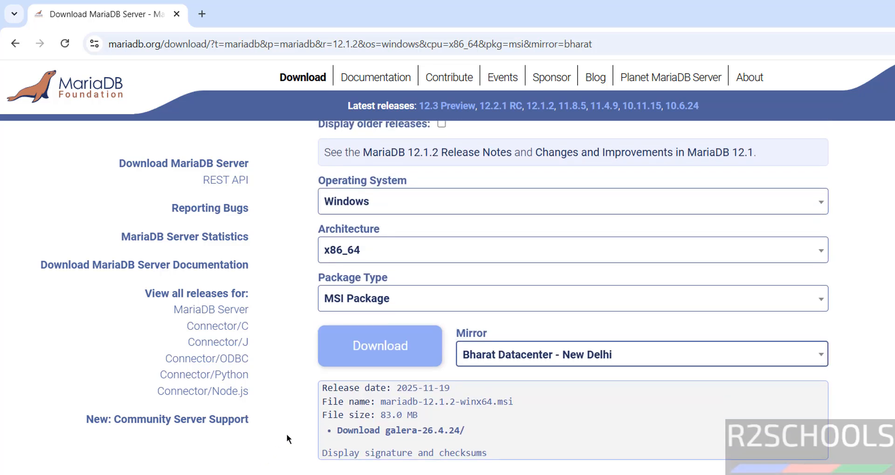
left_click(379, 358)
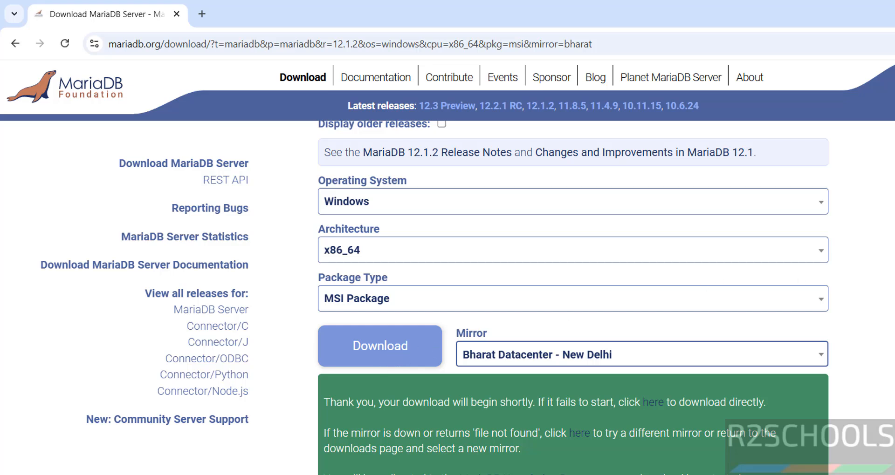
key("ctrl+j")
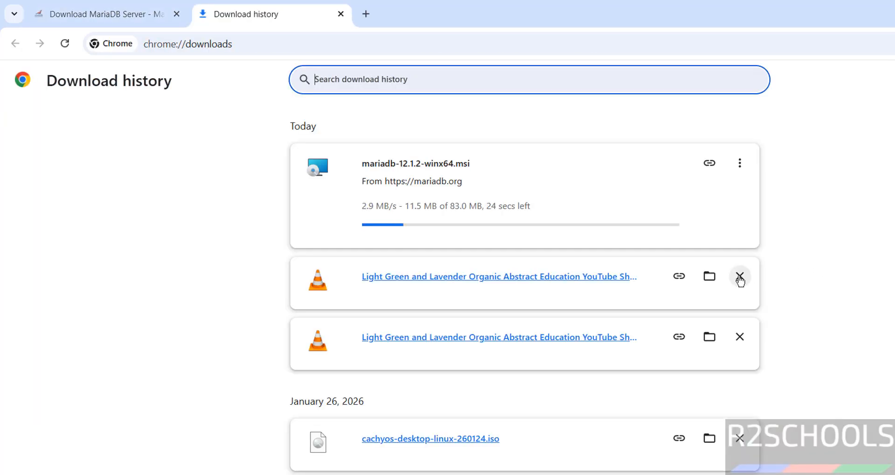
Remove the two old video entries from the download history and launch mariadb-12.1.2-winx64.msi
left_click(740, 279)
left_click(740, 280)
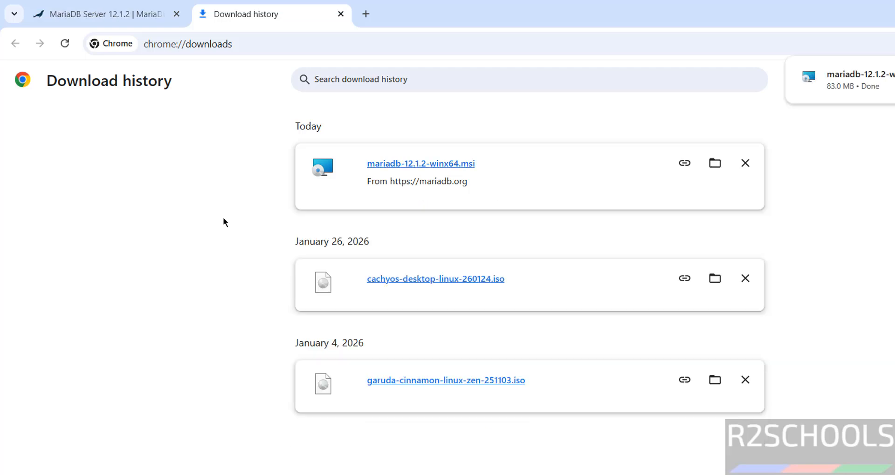
left_click(433, 170)
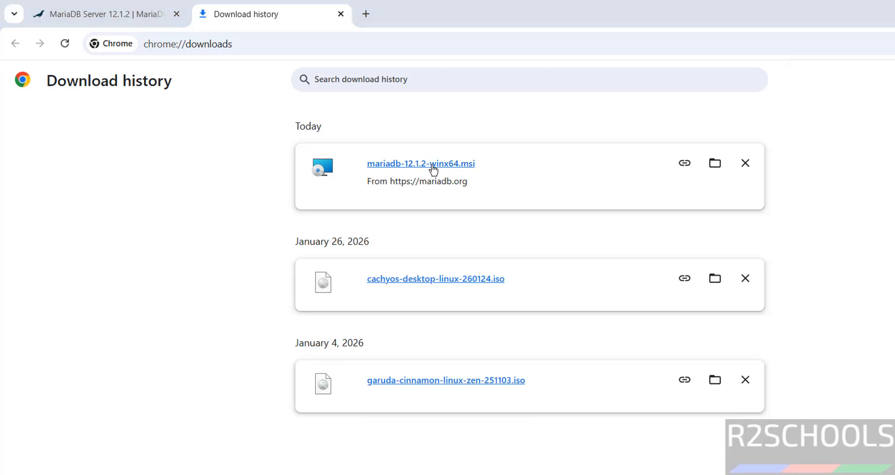
Accept the MariaDB license agreement and continue to the feature selection page
left_click(590, 399)
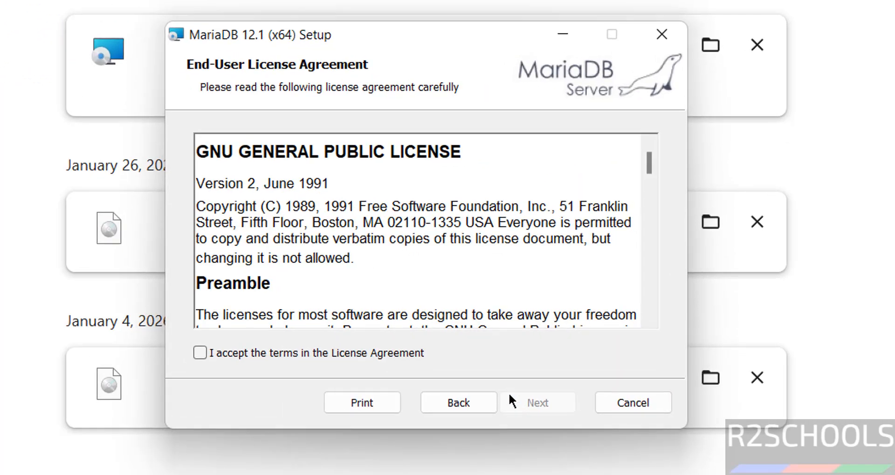
left_click(259, 355)
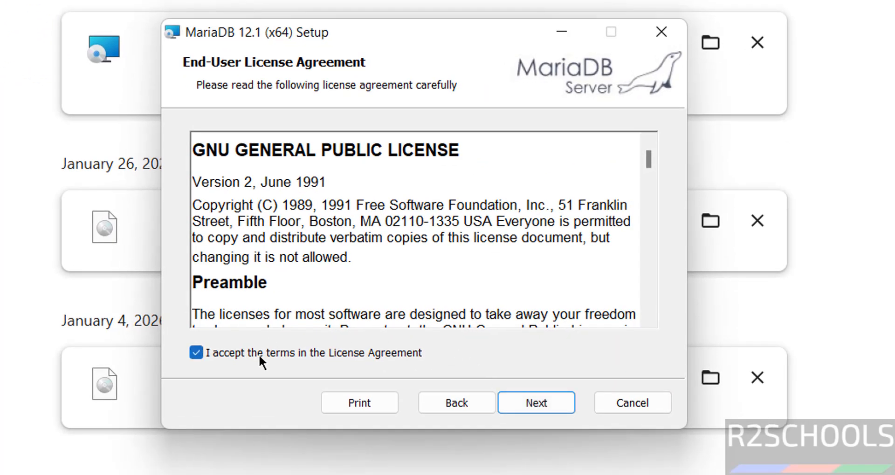
left_click_drag(260, 182, 259, 206)
scroll(330, 282, "down", 10)
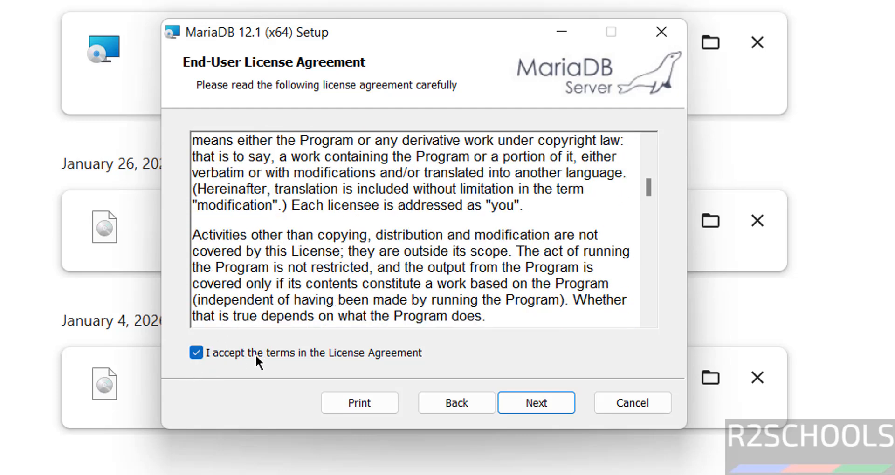
left_click(520, 403)
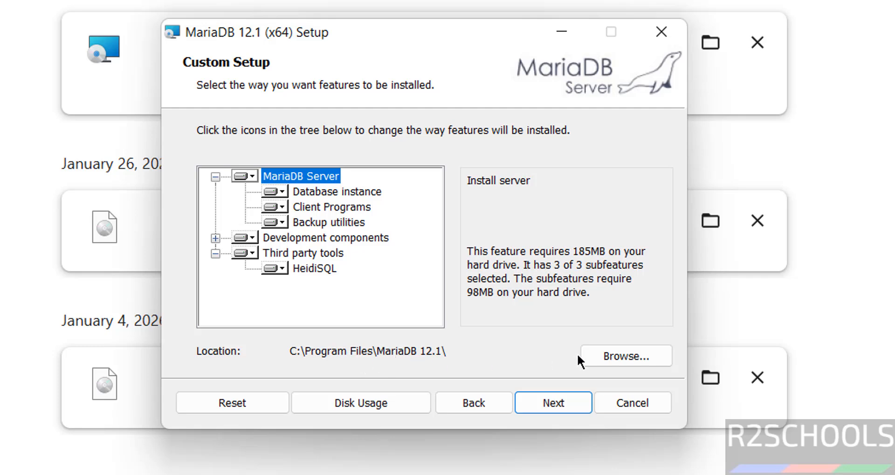
Review the default features, keeping the C:\Program Files\MariaDB 12.1\ location and HeidiSQL unchanged
left_click(627, 357)
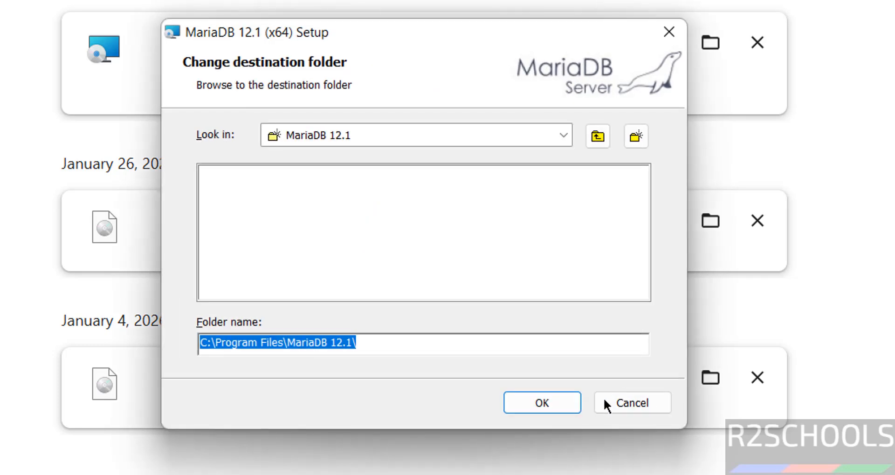
left_click(592, 399)
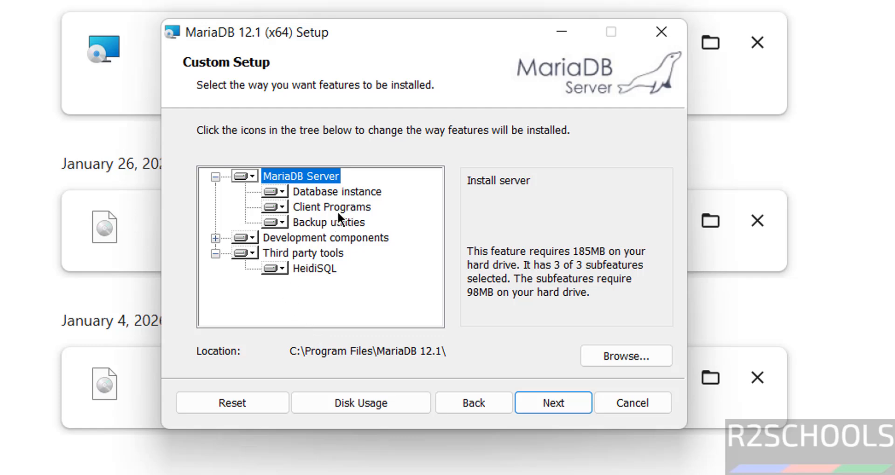
left_click(294, 209)
left_click(315, 220)
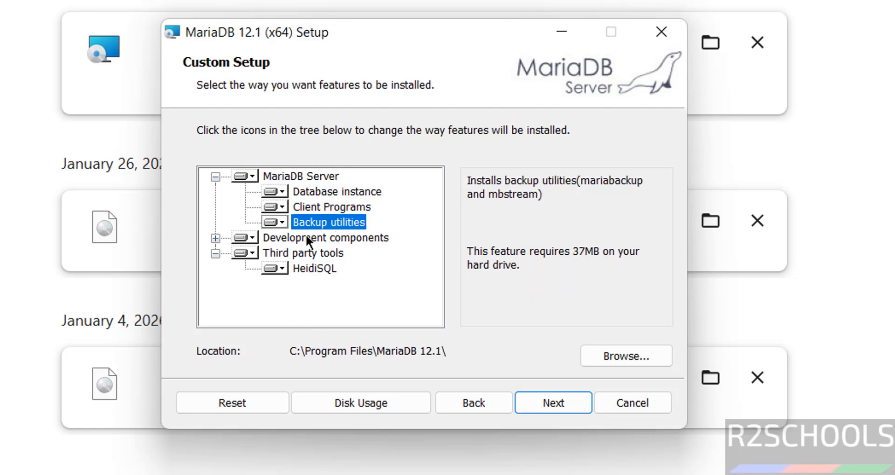
left_click(319, 267)
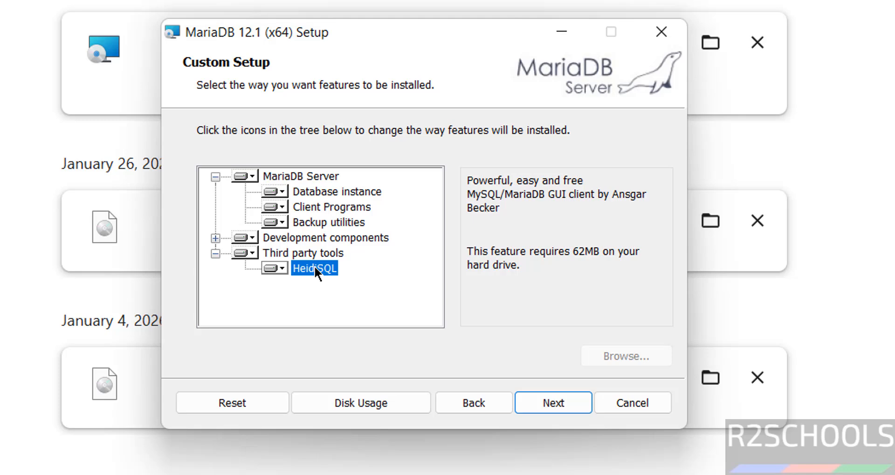
left_click(280, 269)
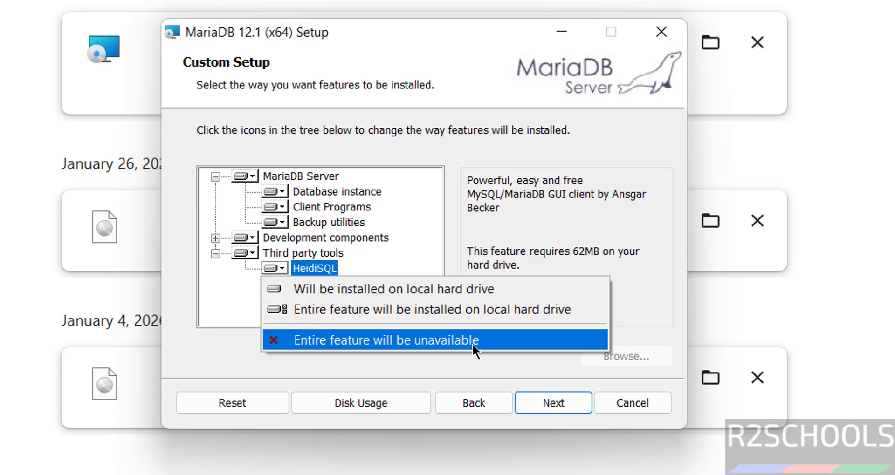
left_click(245, 354)
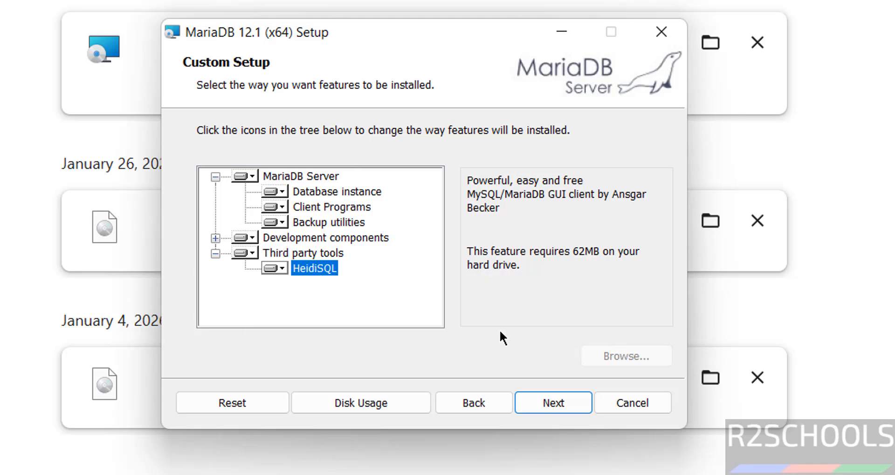
Set and confirm a new root password, keeping the default data directory
left_click(545, 398)
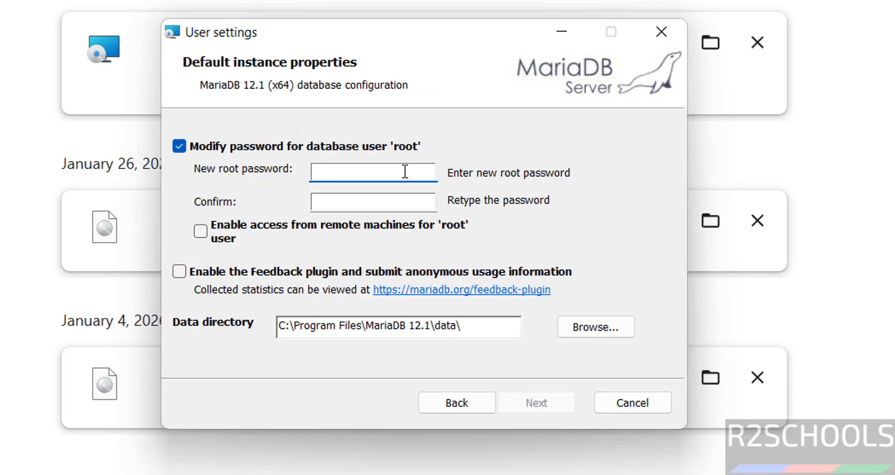
type("Admin@123")
key("Tab")
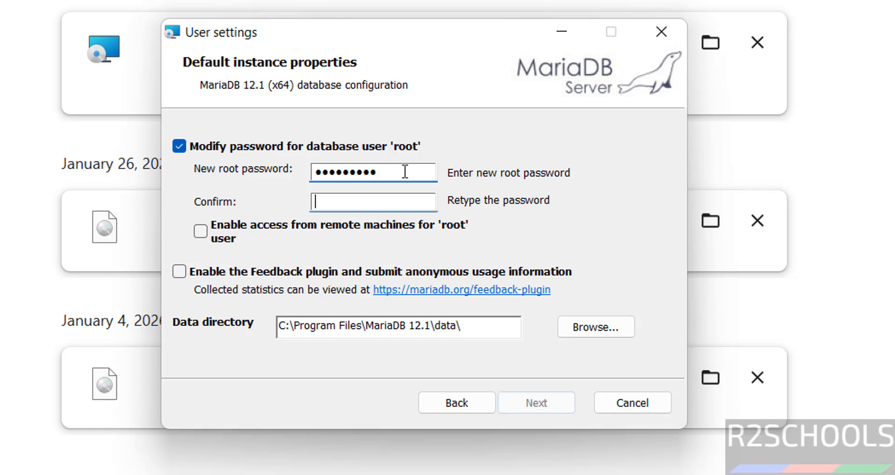
type("Admin@123")
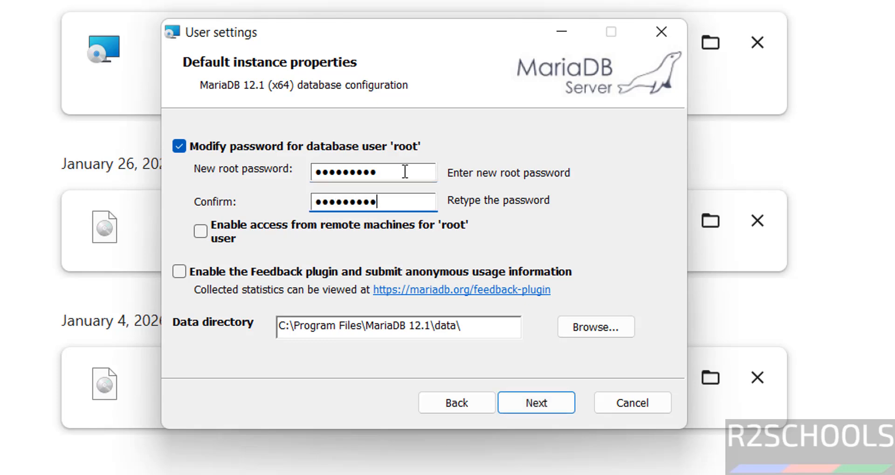
left_click_drag(463, 325, 163, 329)
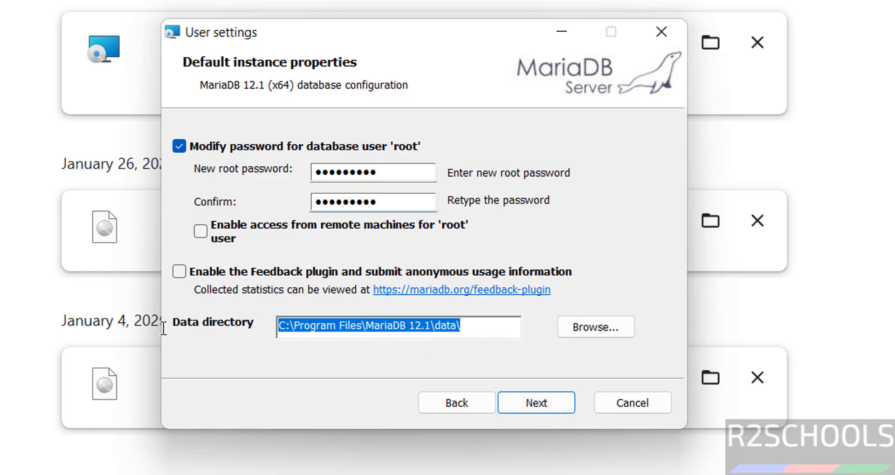
left_click(585, 338)
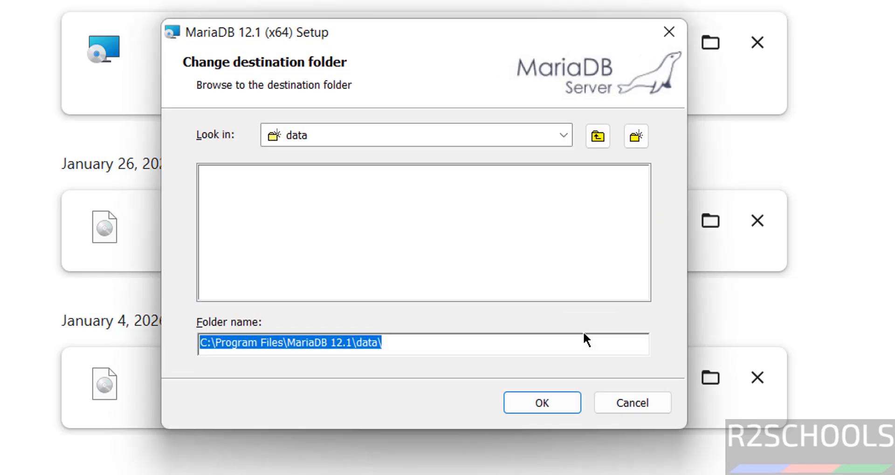
left_click(637, 395)
left_click(535, 401)
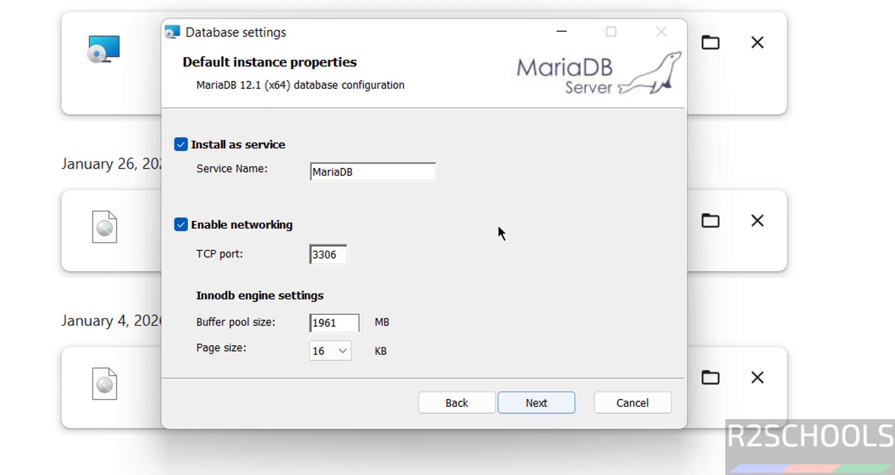
Keep service name MariaDB, port 3306, buffer pool 1961 MB and 16 KB page size
left_click_drag(371, 168, 281, 167)
left_click(380, 175)
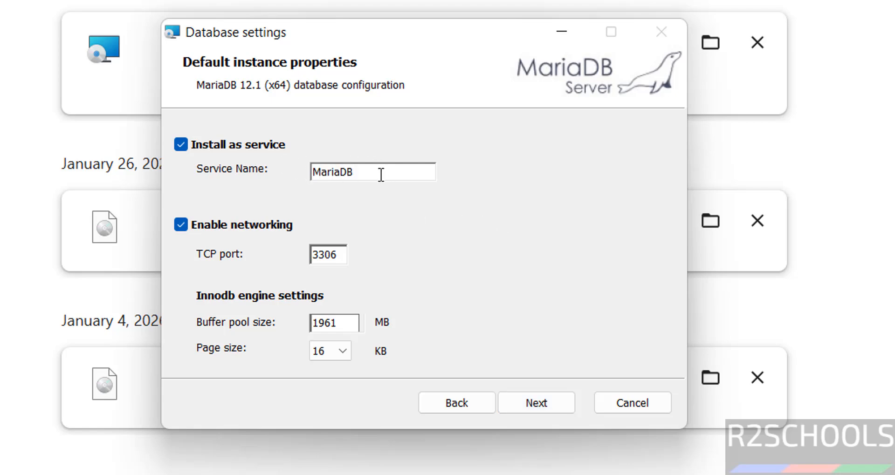
left_click(335, 247)
double_click(335, 248)
double_click(345, 328)
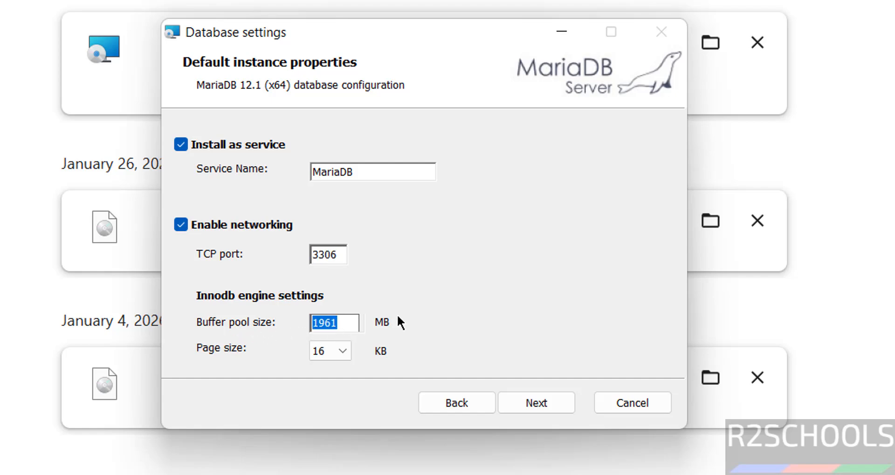
left_click(344, 357)
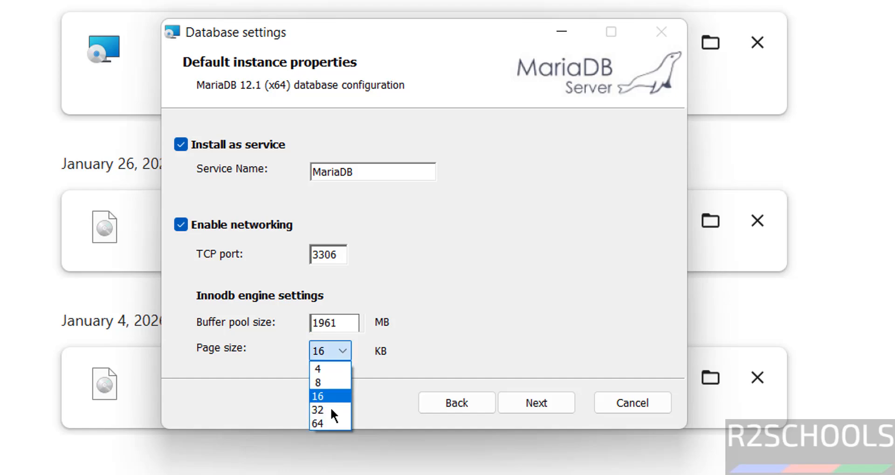
left_click(465, 346)
left_click(531, 402)
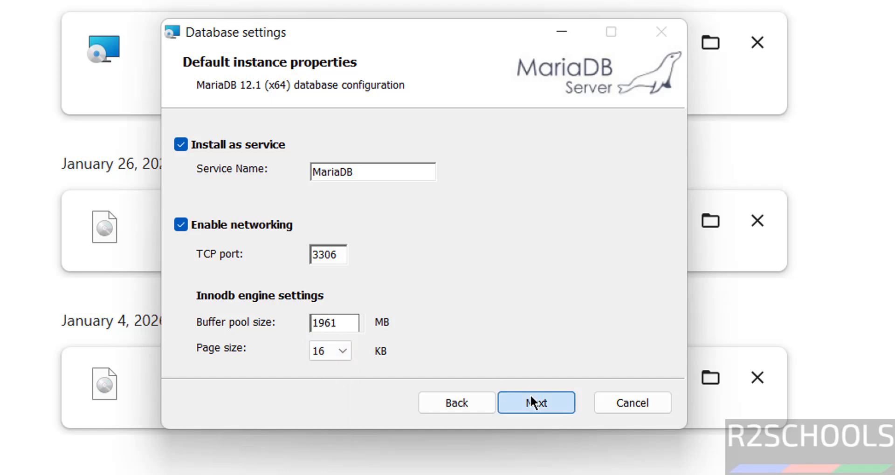
Install MariaDB 12.1 (x64) and close the finished setup wizard
left_click(533, 403)
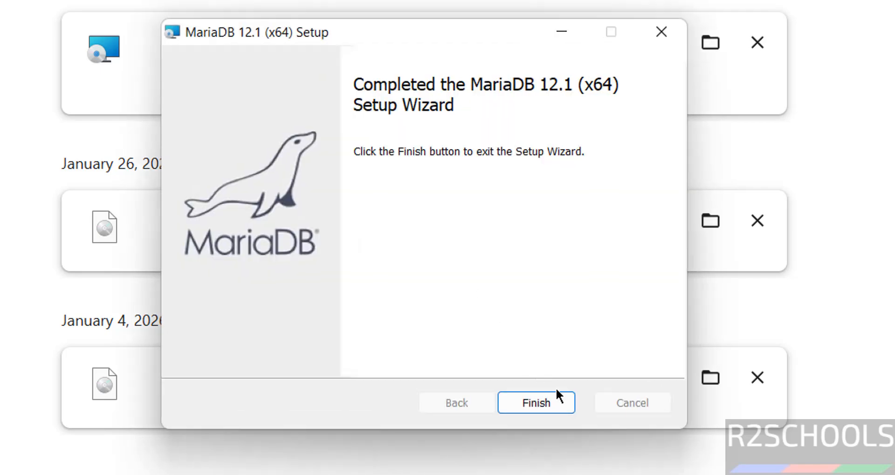
left_click(557, 404)
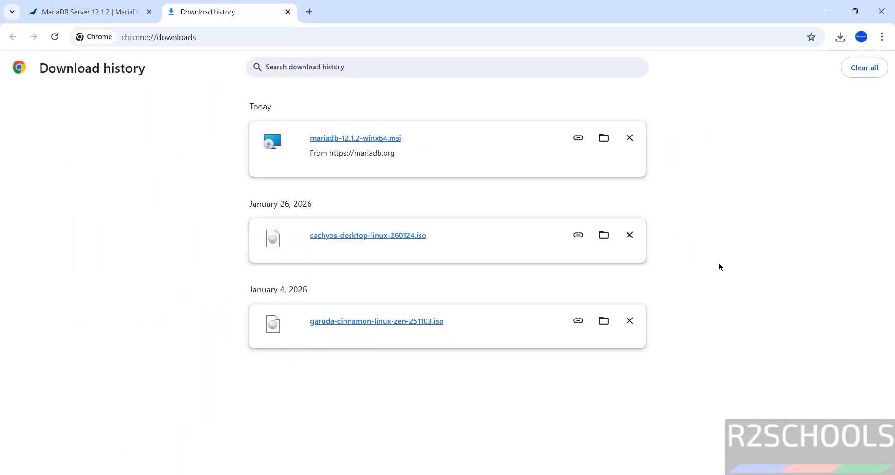
Launch MySQL Client (MariaDB 12.1 (x64)) from the Start menu's MariaDB 12.1 (x64) program group
key("super")
left_click(573, 112)
scroll(454, 325, "down", 5)
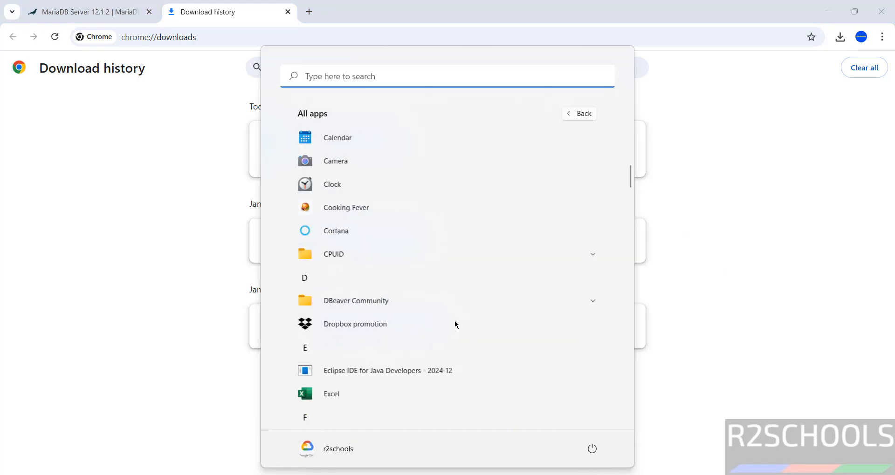
scroll(454, 321, "down", 6)
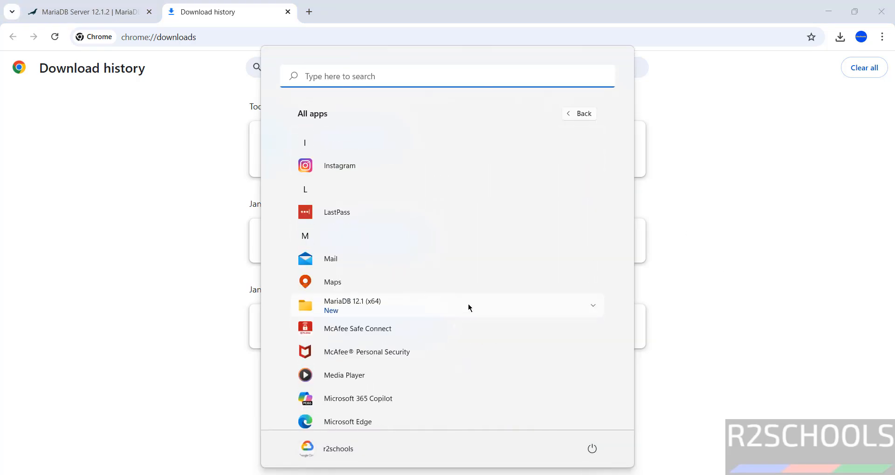
left_click(468, 304)
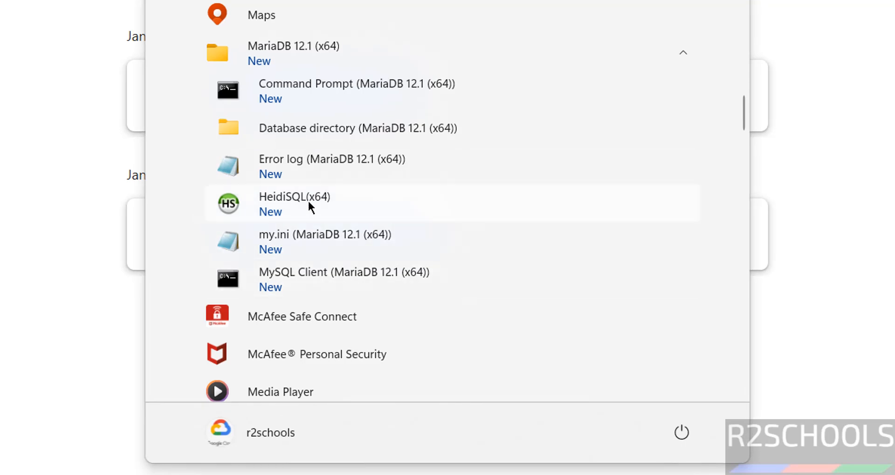
left_click(316, 278)
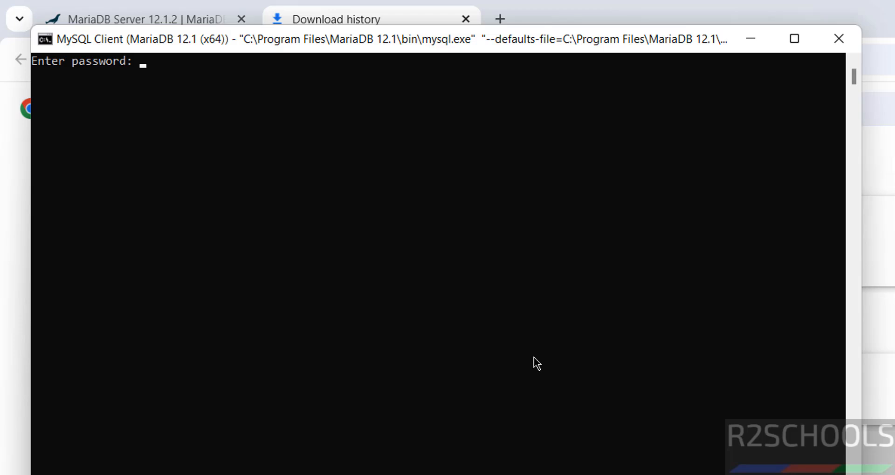
Log in to the MySQL Client with the root password and note the 12.1.2 version banner
type("*********")
key("Return")
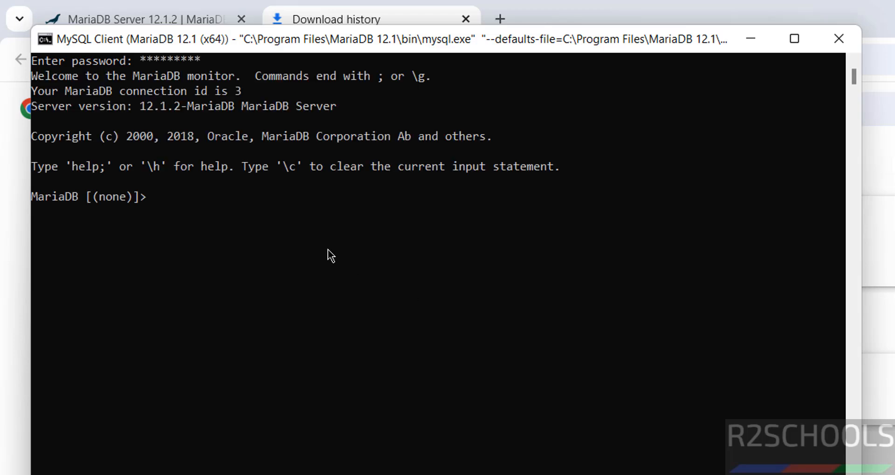
left_click_drag(140, 108, 176, 110)
left_click(231, 180)
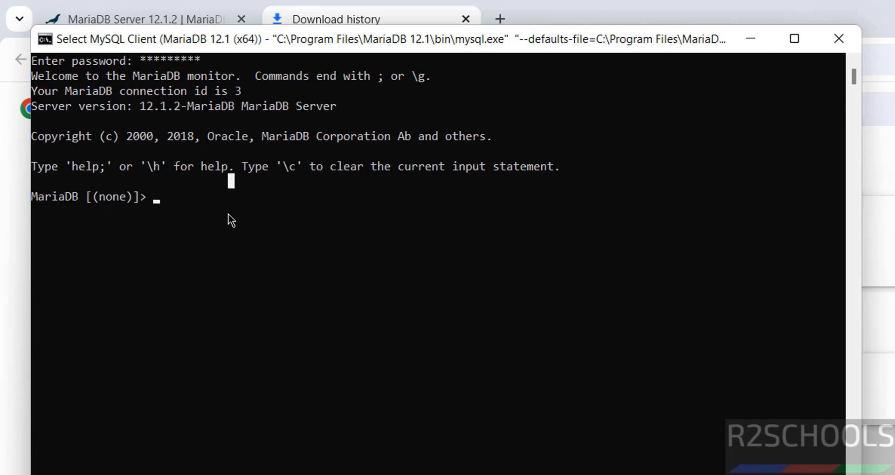
Run select version(); and show databases; to list the five existing databases
type("select")
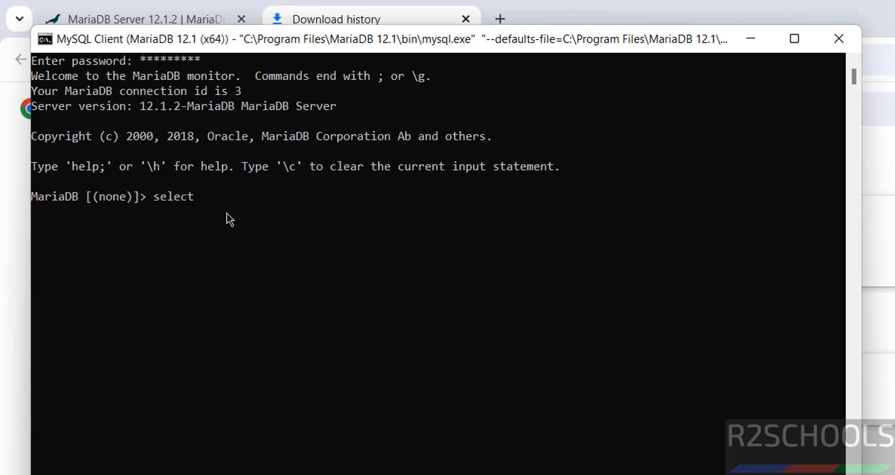
type(" version();")
key("Return")
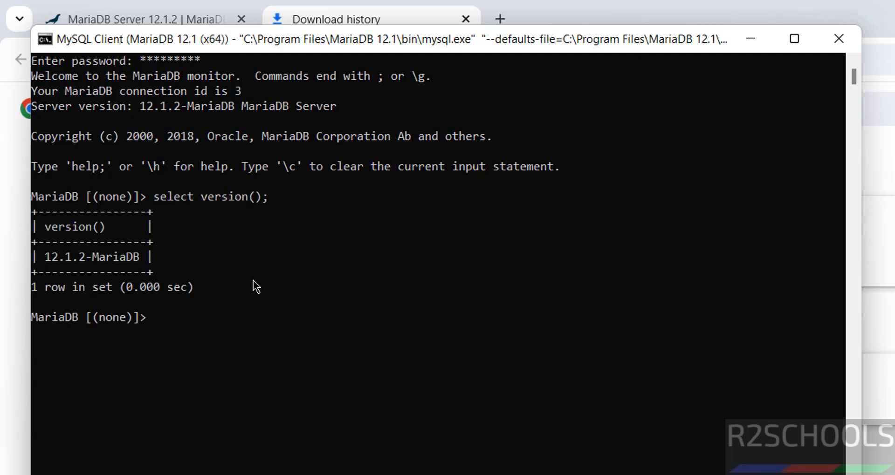
type("show databases;")
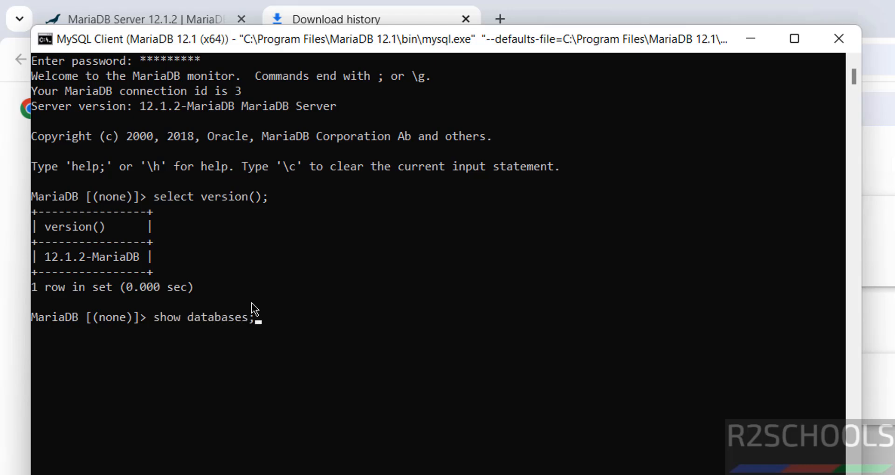
key("Return")
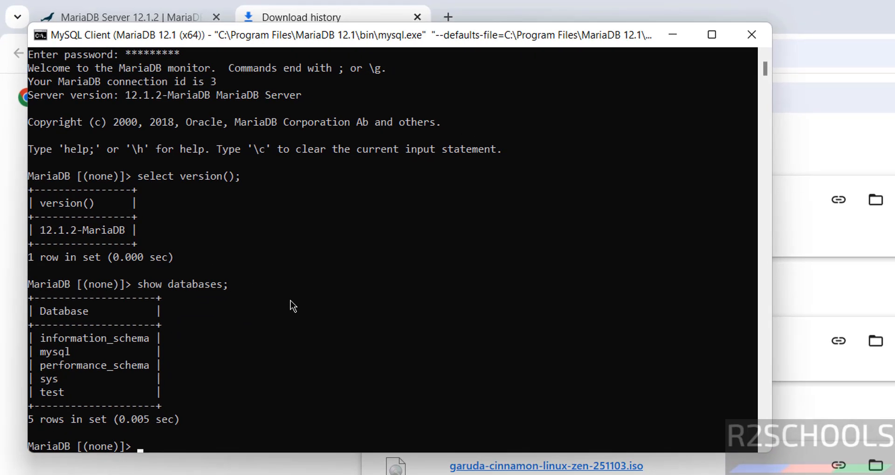
type("create data")
Change the console font to bold Consolas size 24 in Properties, dismissing the shortcut error
left_click(44, 37)
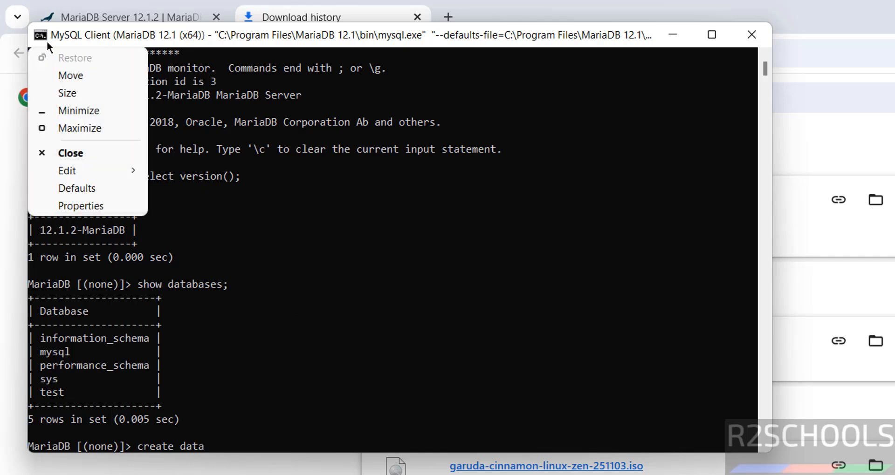
left_click(104, 204)
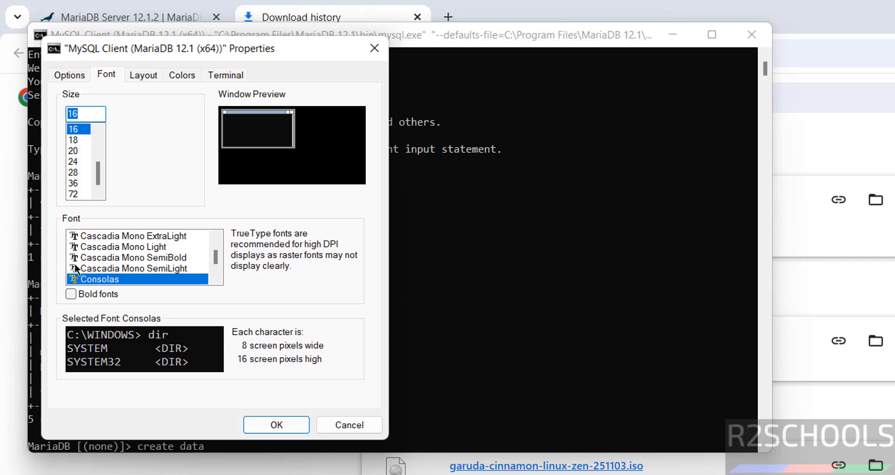
left_click(83, 149)
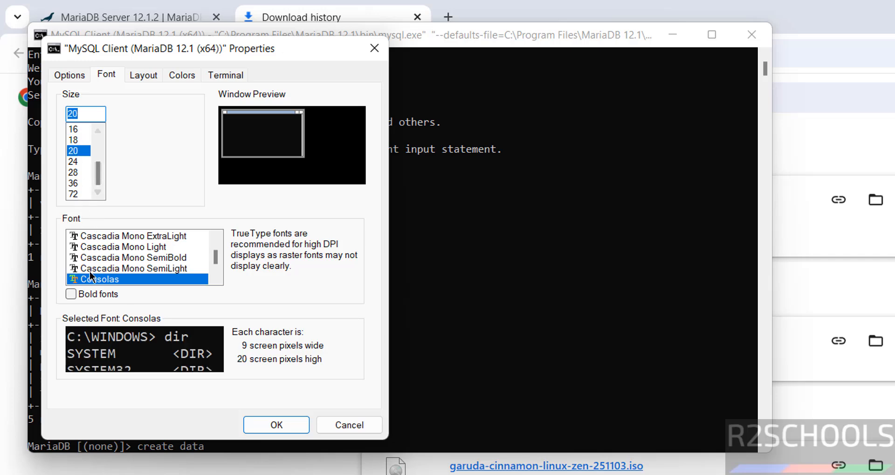
left_click(71, 294)
left_click(77, 162)
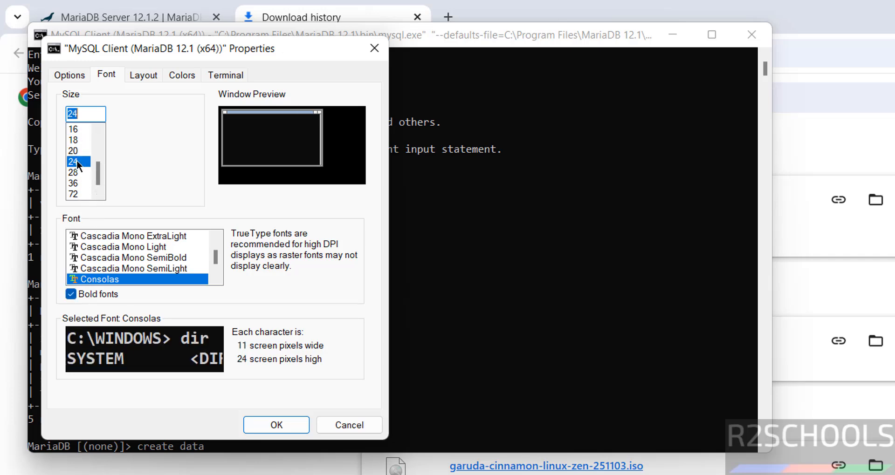
left_click(274, 422)
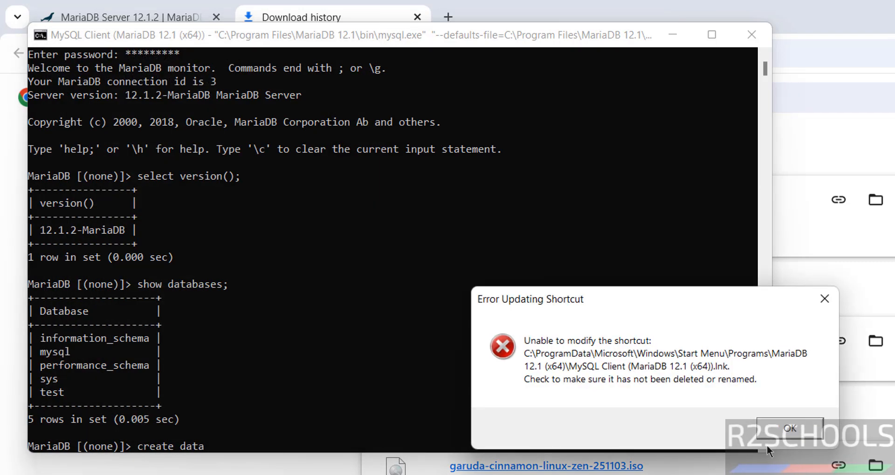
left_click(810, 429)
Run create database bank;, confirm it with show databases;, and switch to it with use bank;
type("create data")
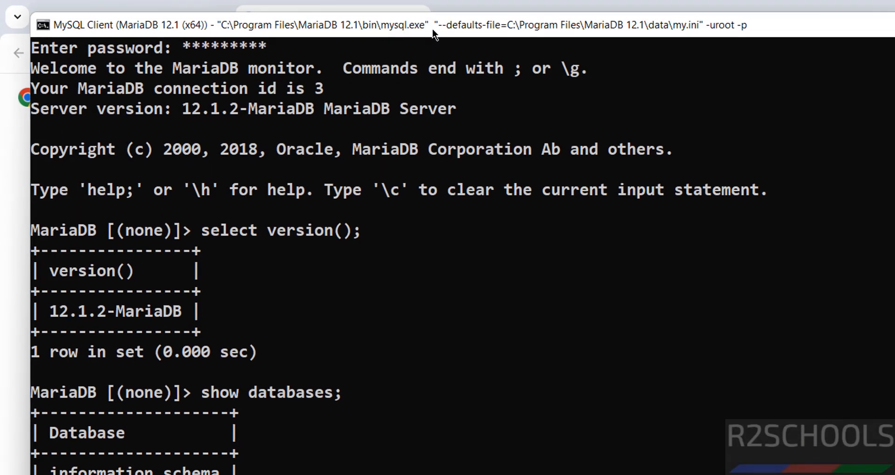
type("base bank;")
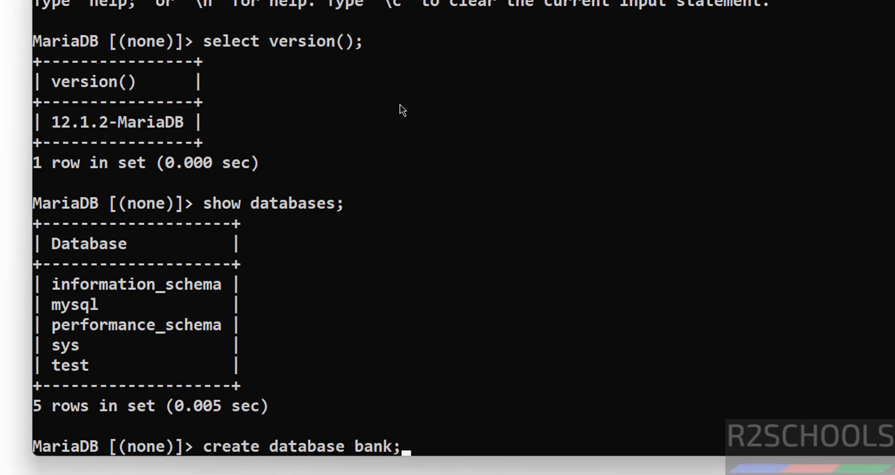
key("Return")
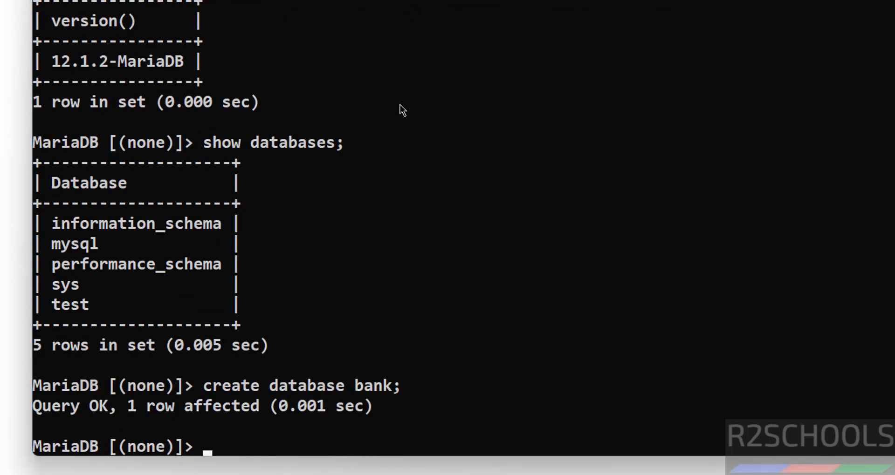
type("show databa")
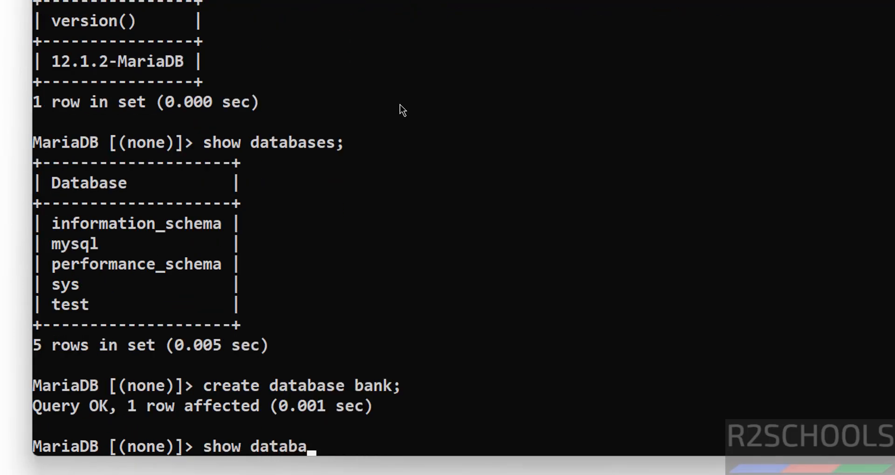
type("ses;")
key("Return")
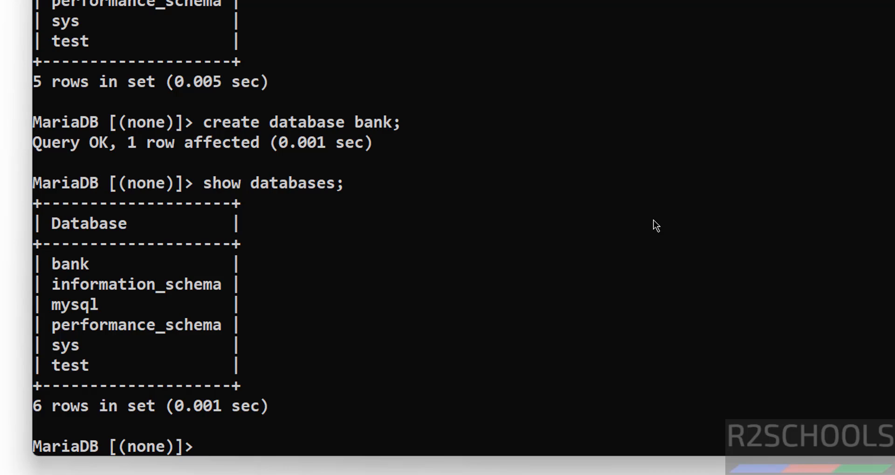
type("use bank;")
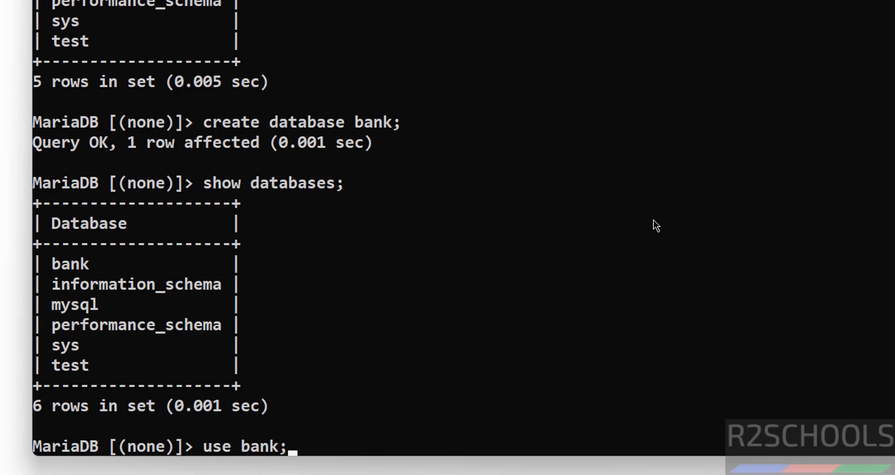
key("Return")
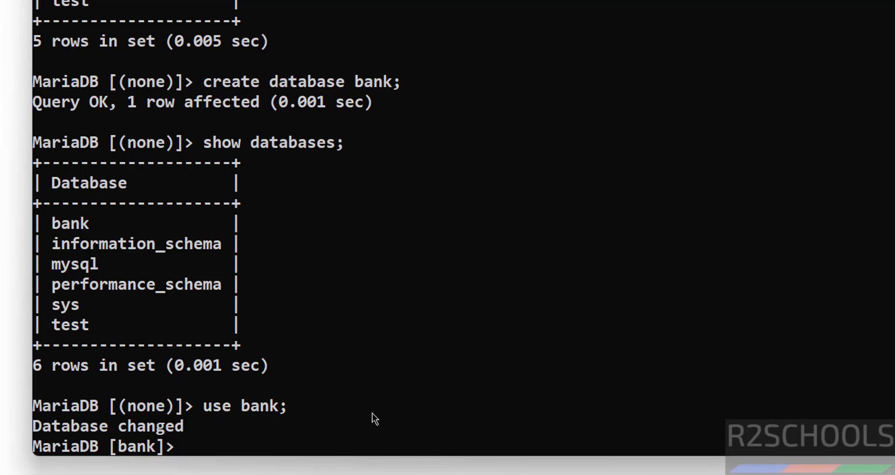
Create table customer(cno int primary key, cname varchar(100) not null) in bank
type("show tables;")
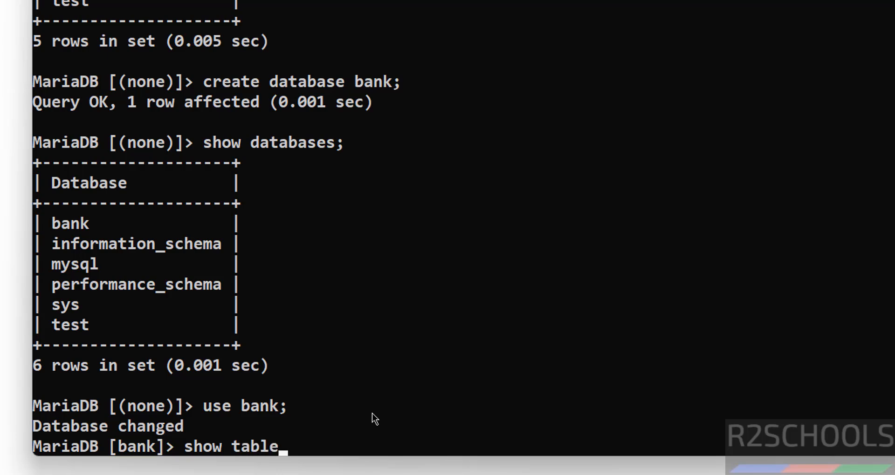
key("Return")
type("cr")
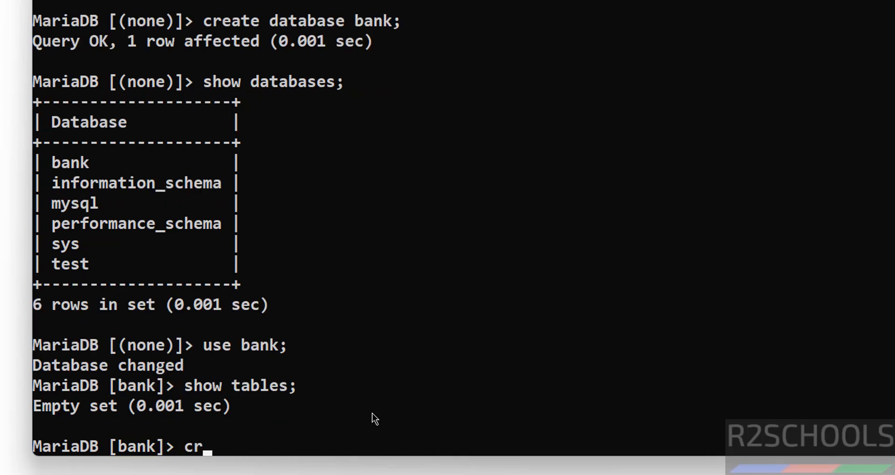
type("eate table cys")
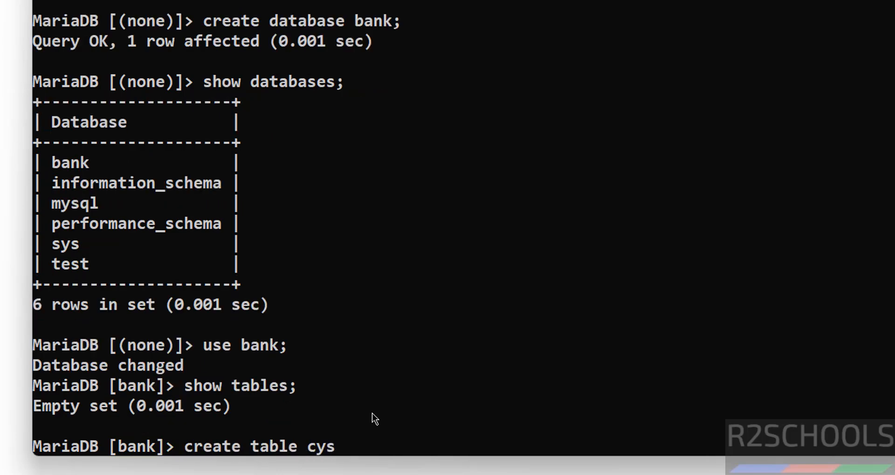
key("BackSpace")
key("BackSpace")
type("ustomer(cn")
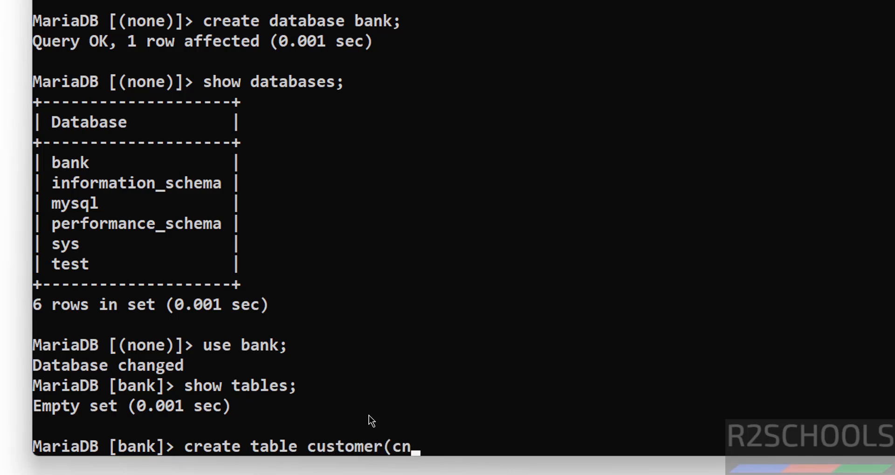
type("o int primar")
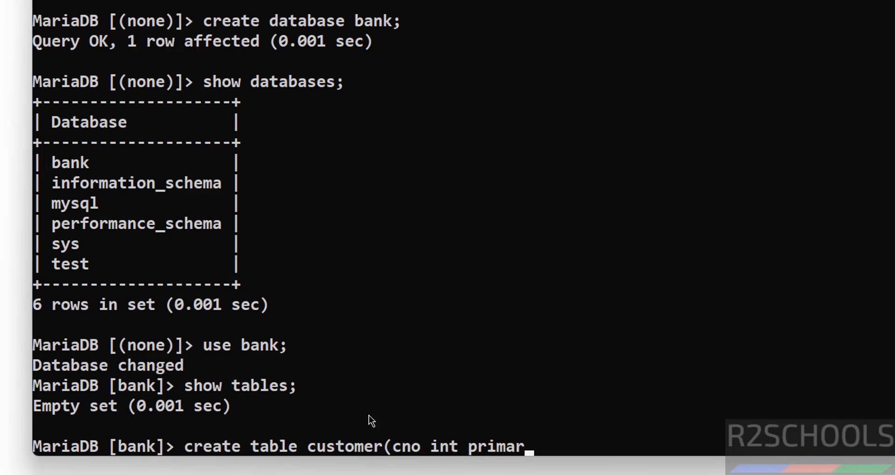
type("y key, cnam")
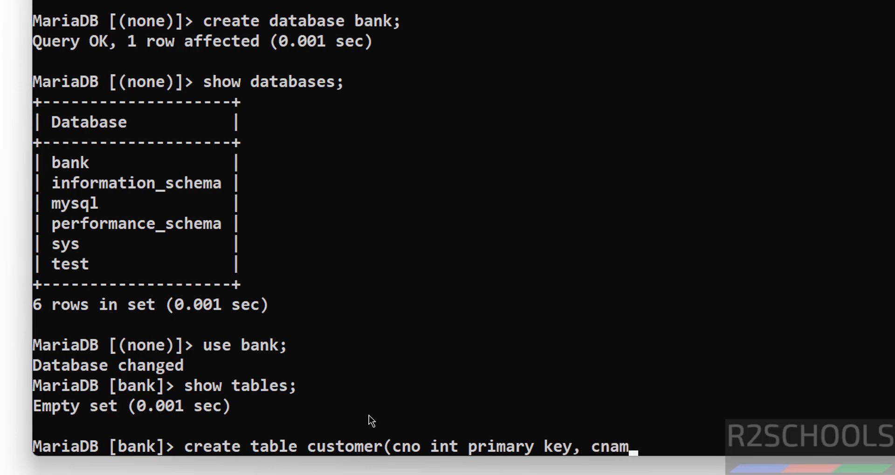
type("e varcha")
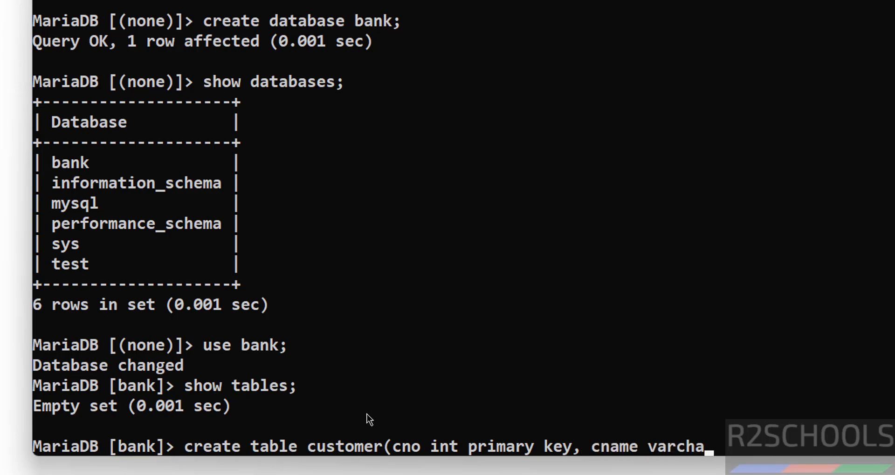
type("r(100) not nul")
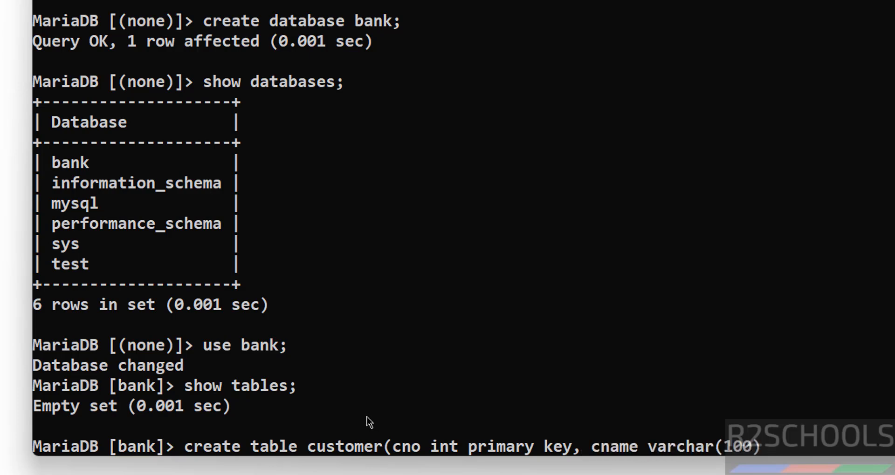
type("l);")
key("Return")
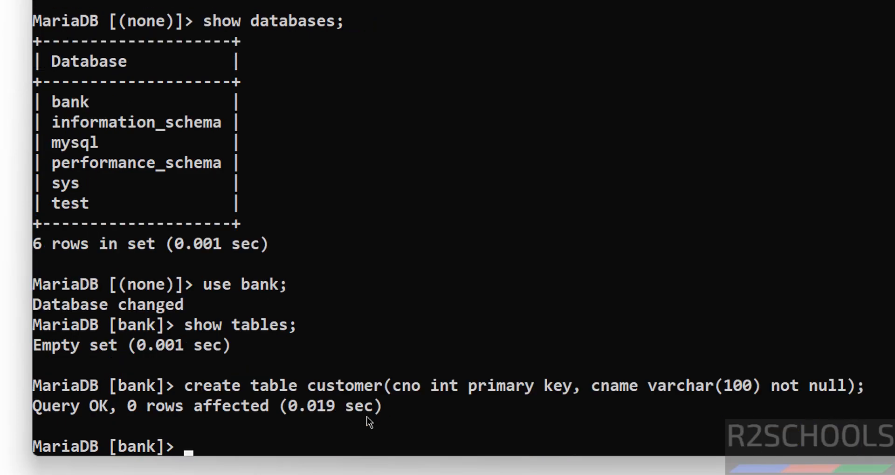
Run show tables; to confirm the customer table now exists
type("show tbale")
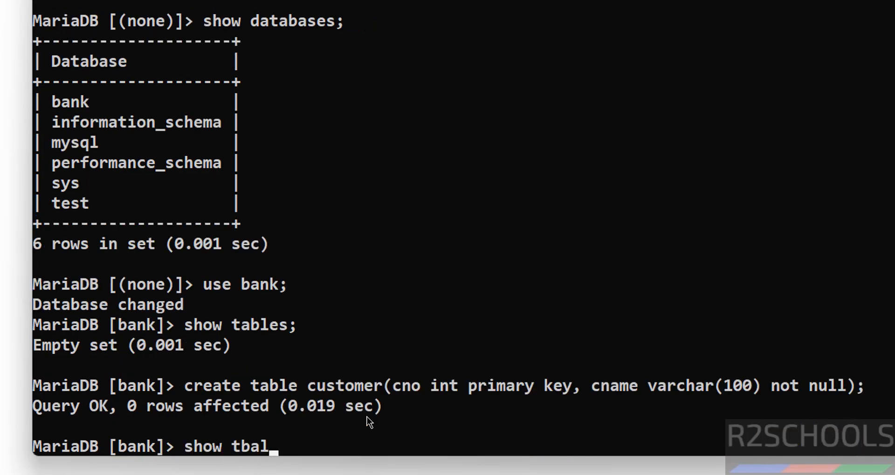
key("BackSpace")
key("BackSpace")
key("BackSpace")
type("ables;")
key("Return")
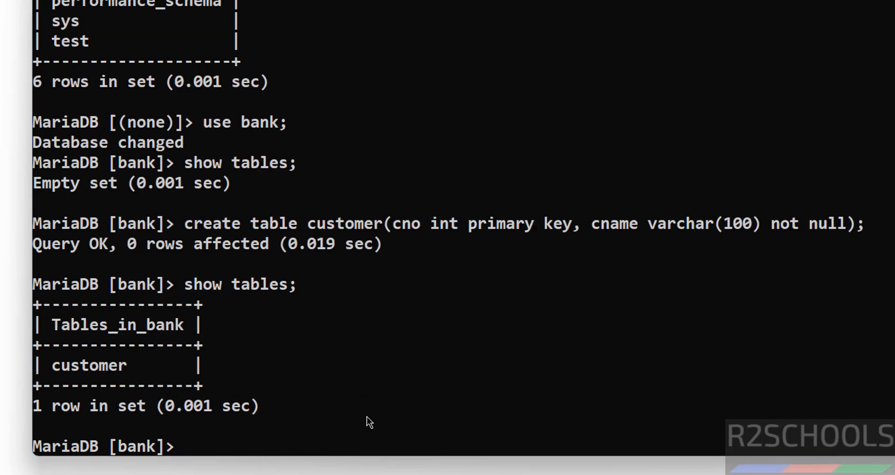
type("insert into c")
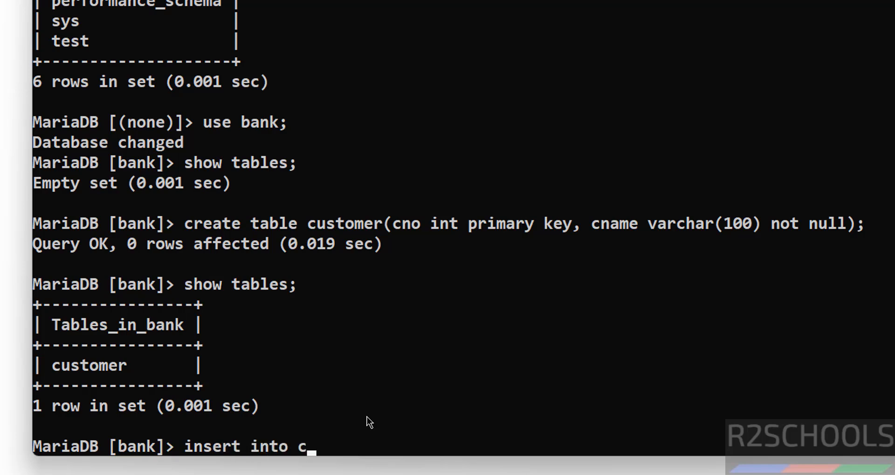
type("ustomer value")
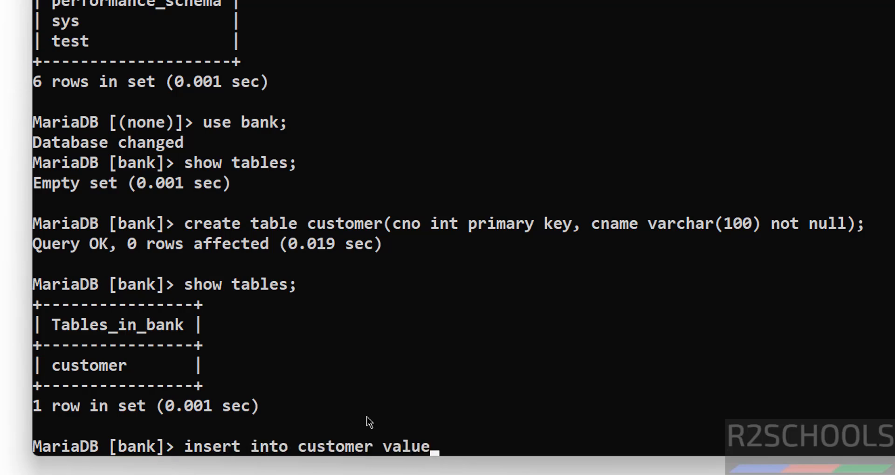
type("s(100,")
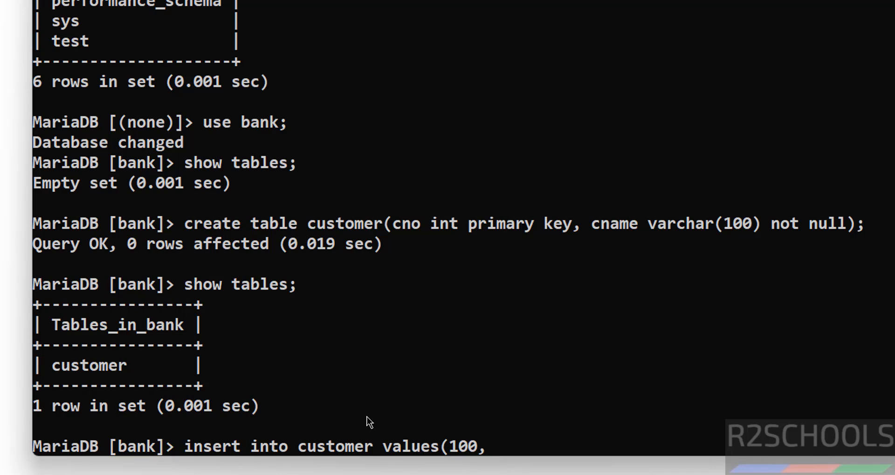
type("'David")
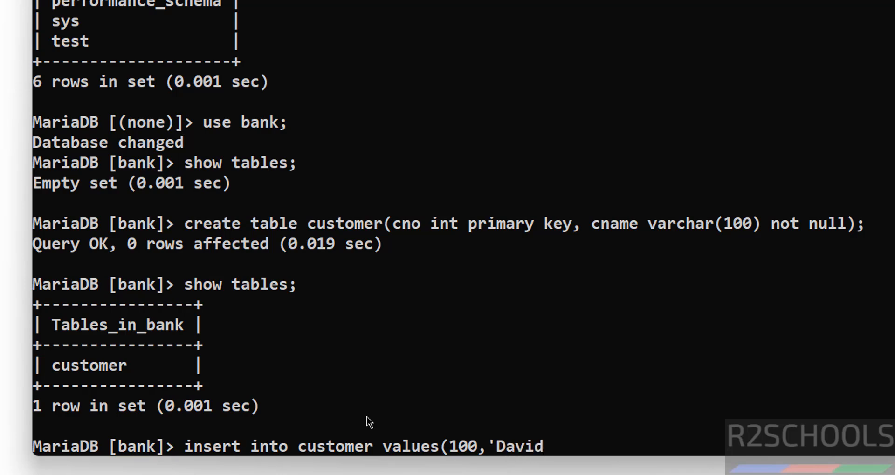
type("');")
Insert customers (100,'David') and (101,'James'), then run select * from customer to list both
key("Return")
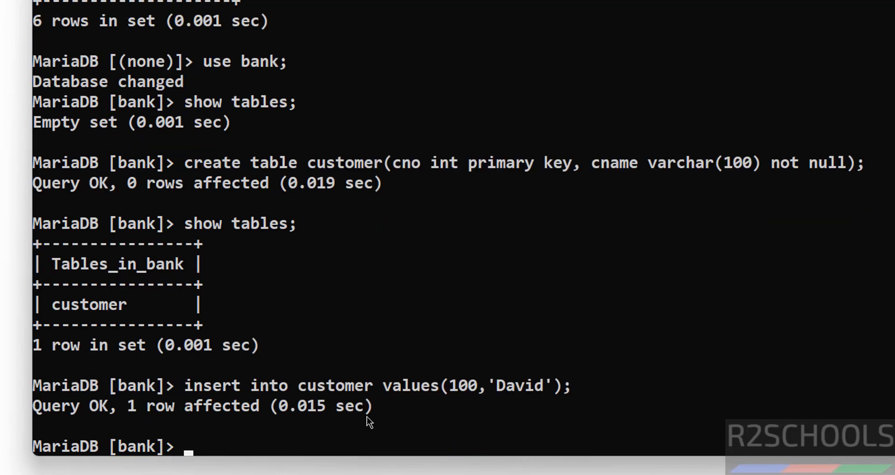
key("Up")
key("Left")
key("Left")
key("Left")
key("Left")
key("Left")
key("Left")
key("Left")
key("Left")
key("Left")
key("Left")
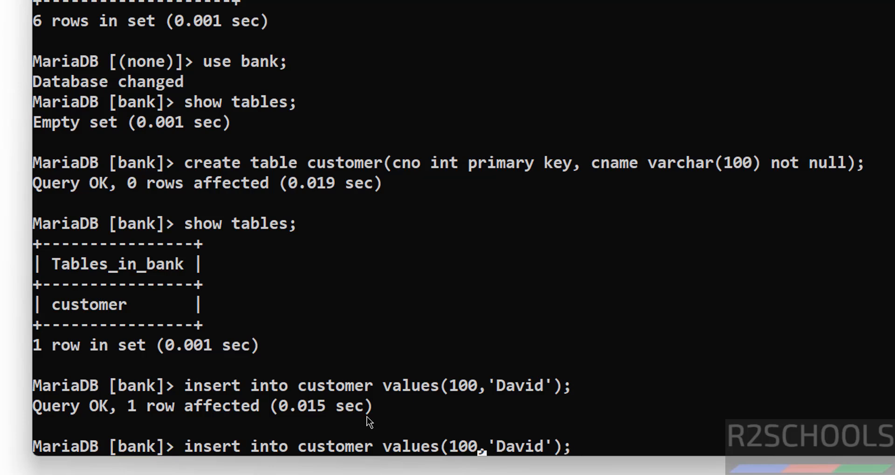
key("BackSpace")
type("1")
key("Right")
key("Delete")
key("Delete")
key("Delete")
key("Delete")
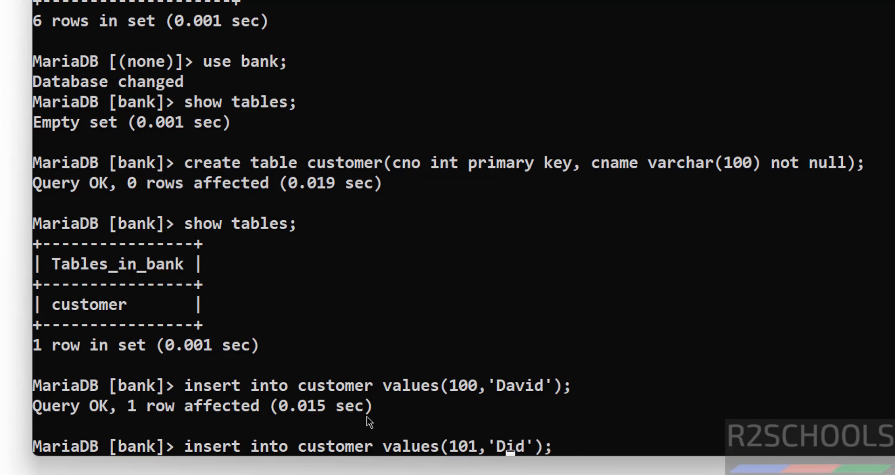
key("BackSpace")
type("James")
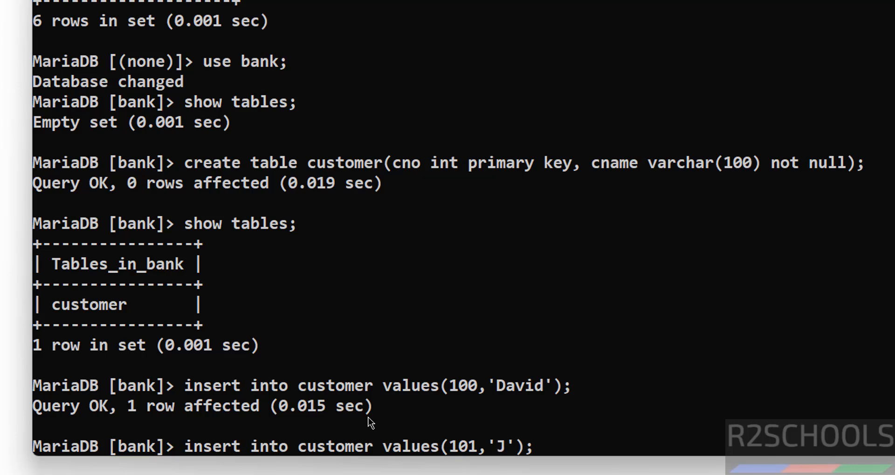
key("Return")
type("selec")
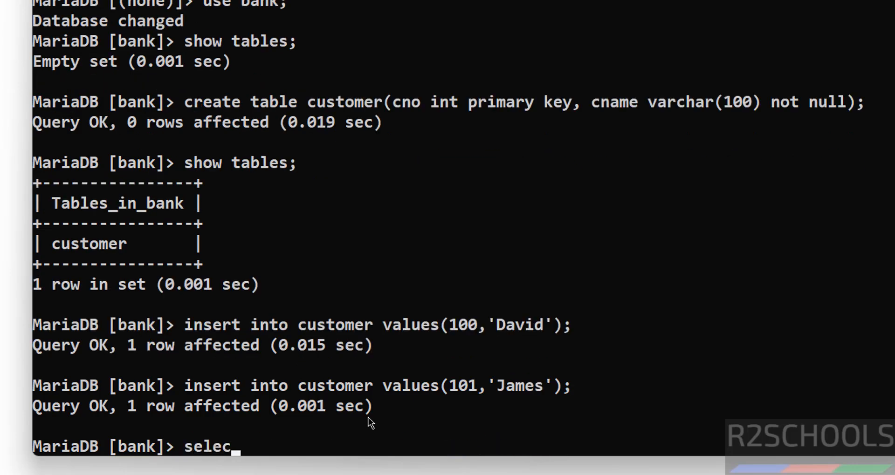
type("t * from customer;")
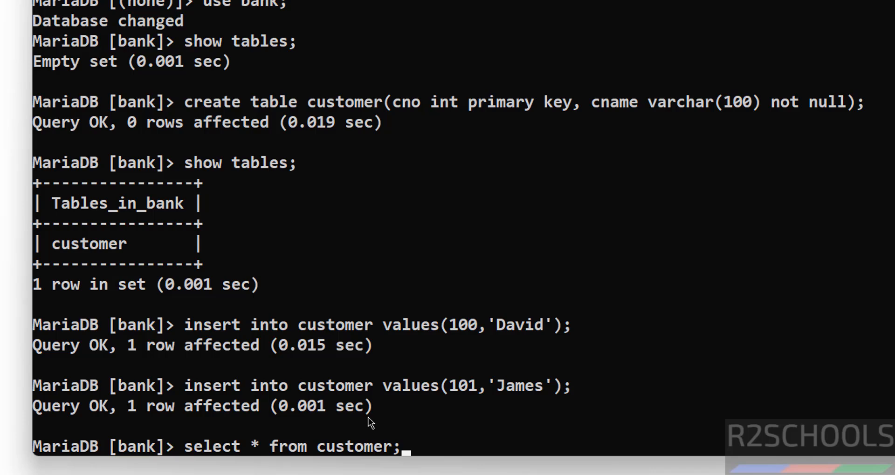
key("Return")
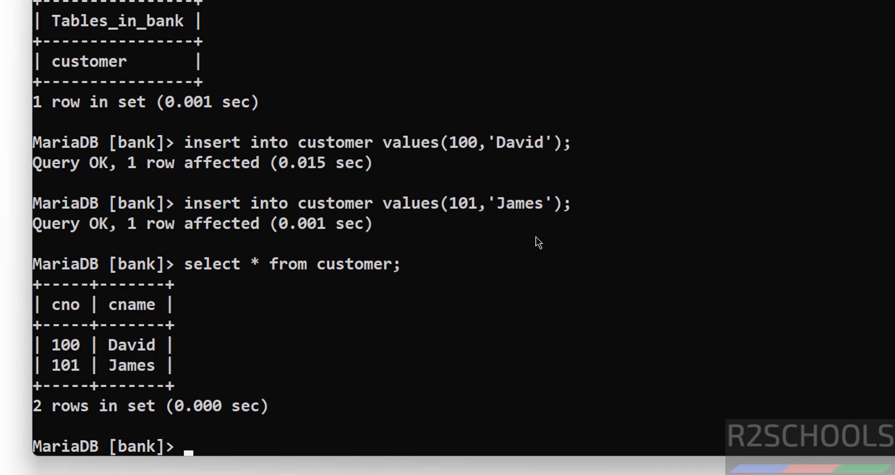
List the server's accounts with select user from mysql.user
type("show users;")
key("Return")
key("Up")
type("s")
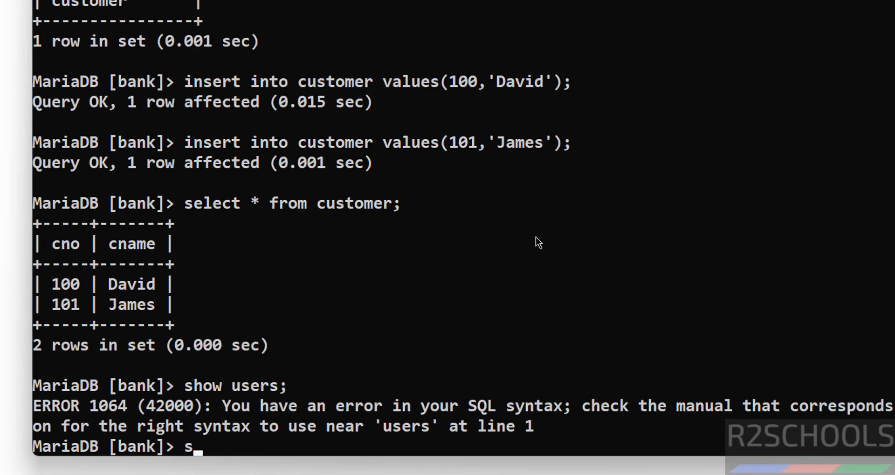
type("elect use")
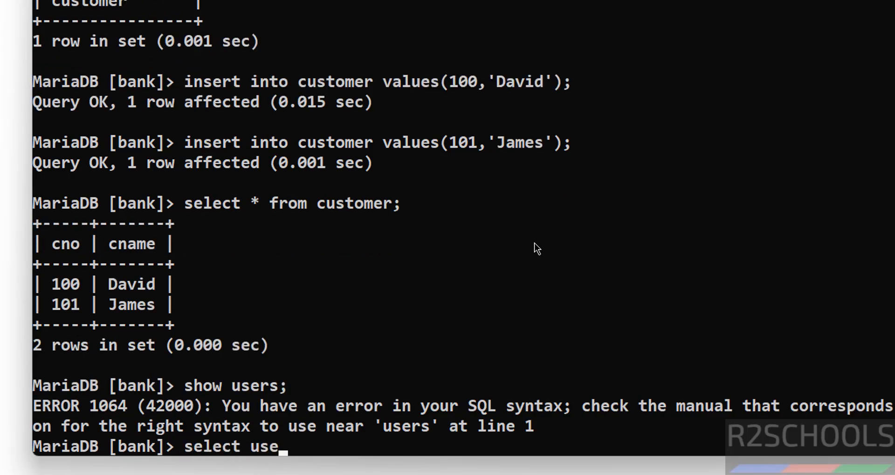
type("r from mysql.user;")
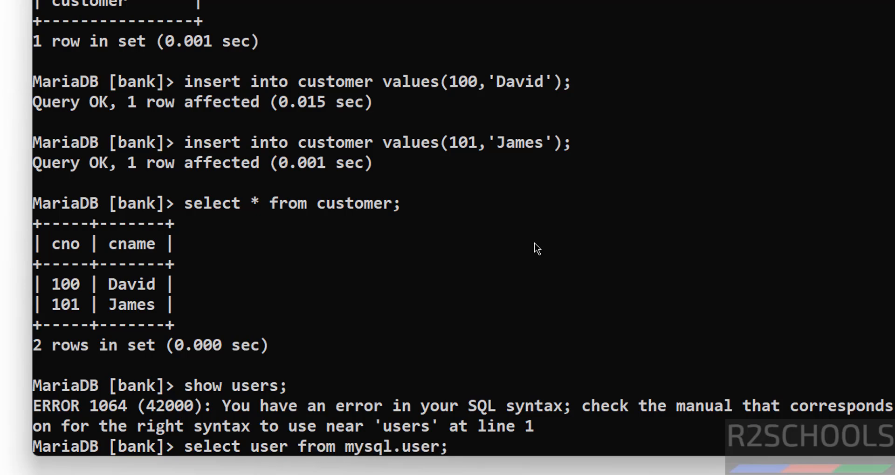
key("Return")
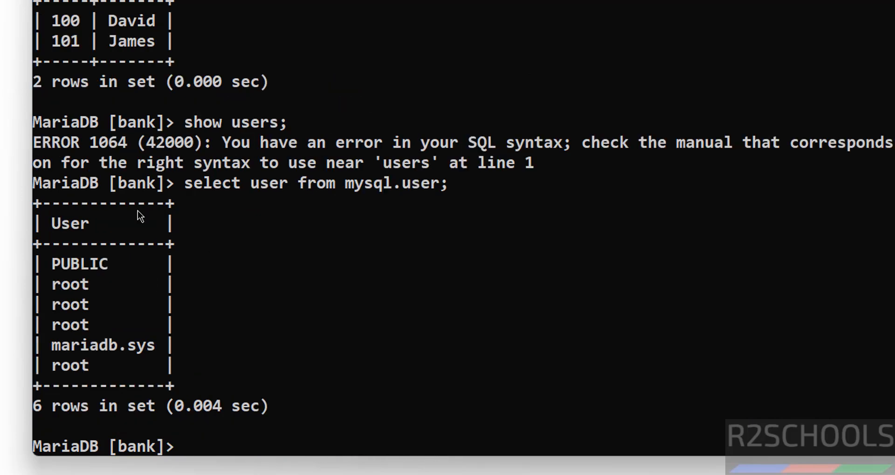
Create the database user david with a password and confirm it in the user list
type("create use r ")
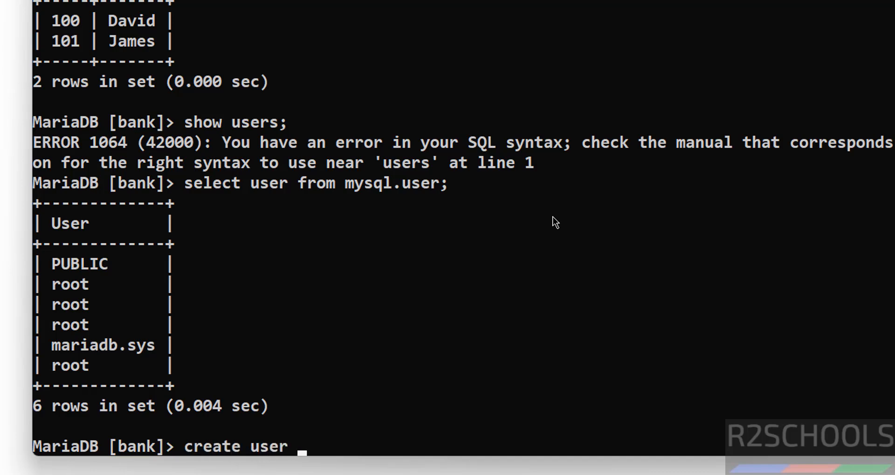
type("david ide")
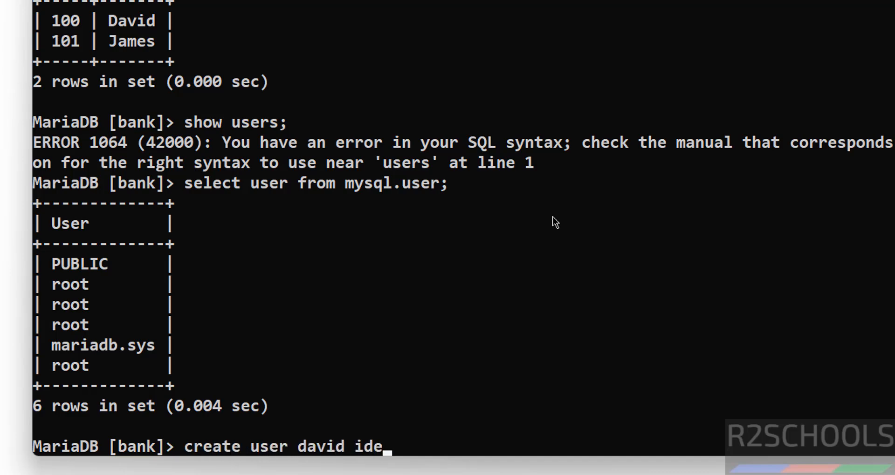
type("ntife")
type("ied by")
type(" 'Da")
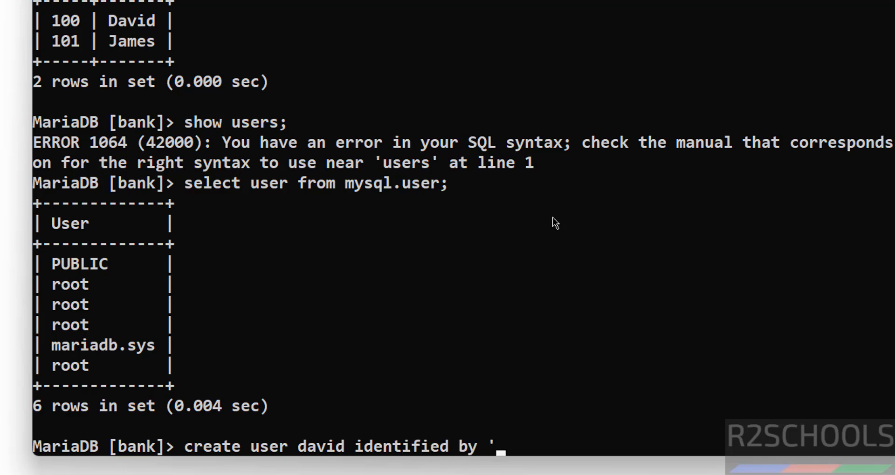
type("vid@123'")
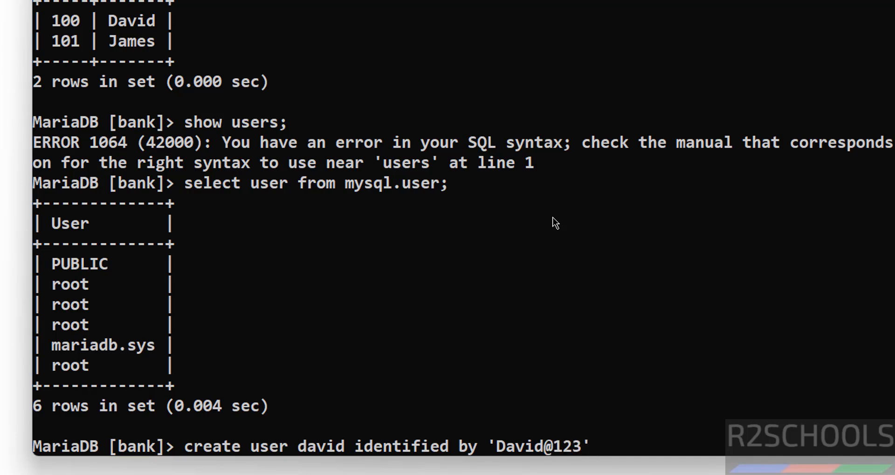
type(";")
key("Return")
key("Up")
key("Up")
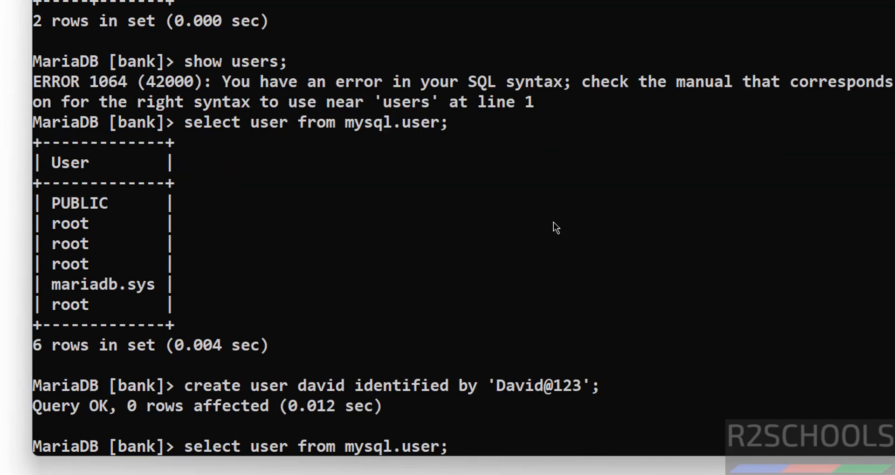
key("Return")
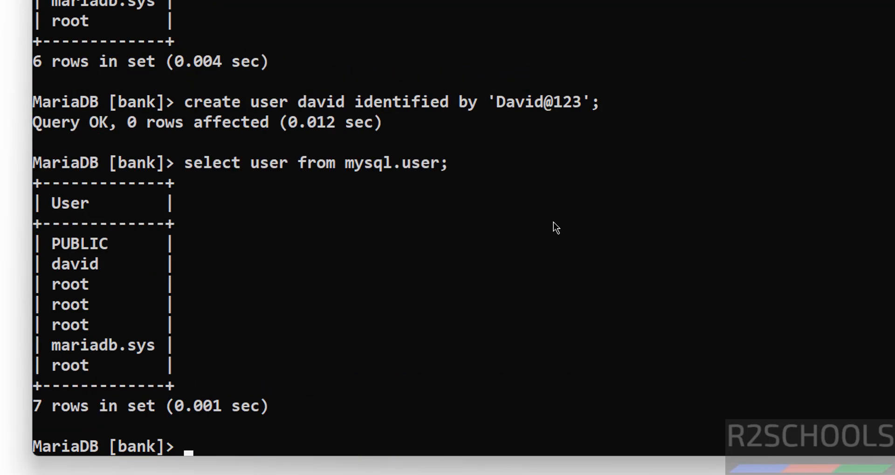
double_click(77, 264)
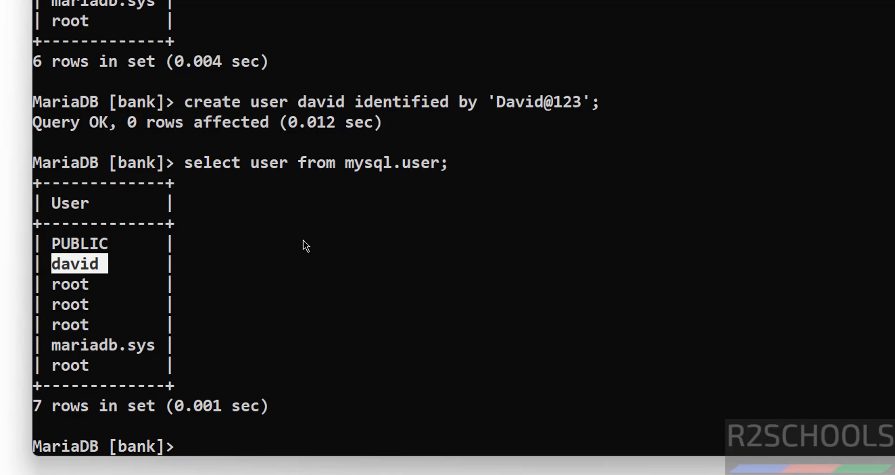
Launch HeidiSQL (x64) from the Start menu's MariaDB 12.1 folder
key("super")
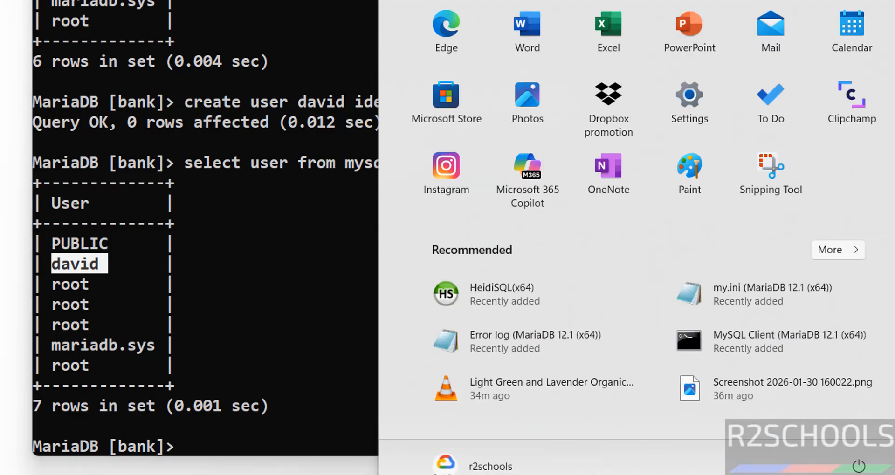
left_click(849, 1)
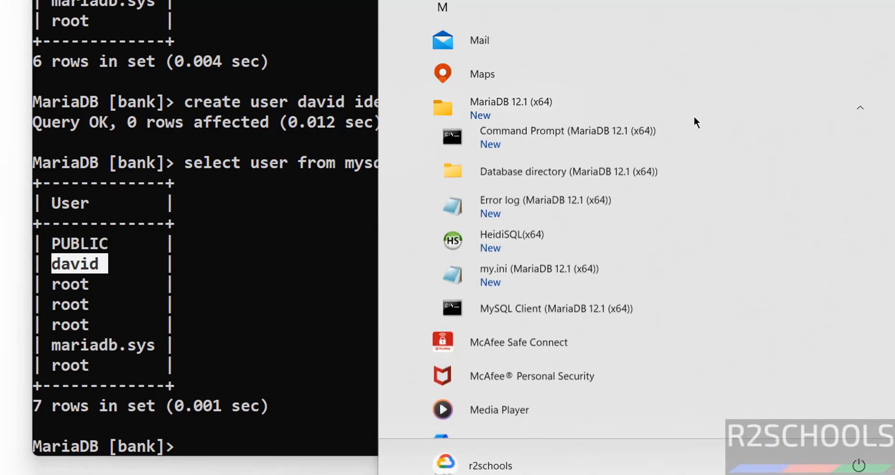
left_click(512, 244)
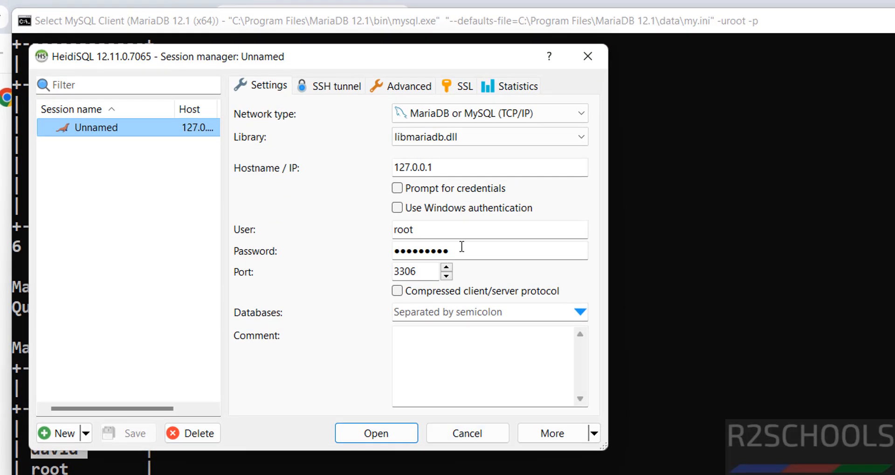
Re-enter the root password in the session's connection settings
left_click_drag(462, 246, 391, 246)
type("•••••••••")
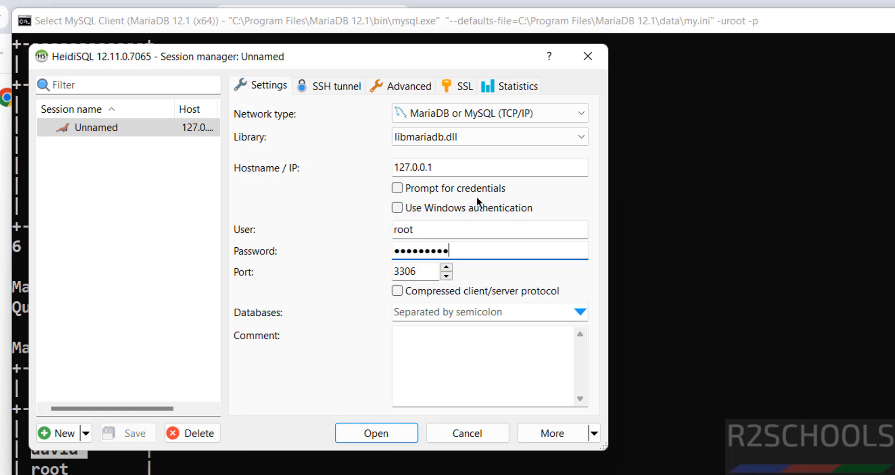
left_click_drag(454, 167, 375, 167)
Rename the Unnamed session to mariadb12 and connect with it
left_click(110, 127)
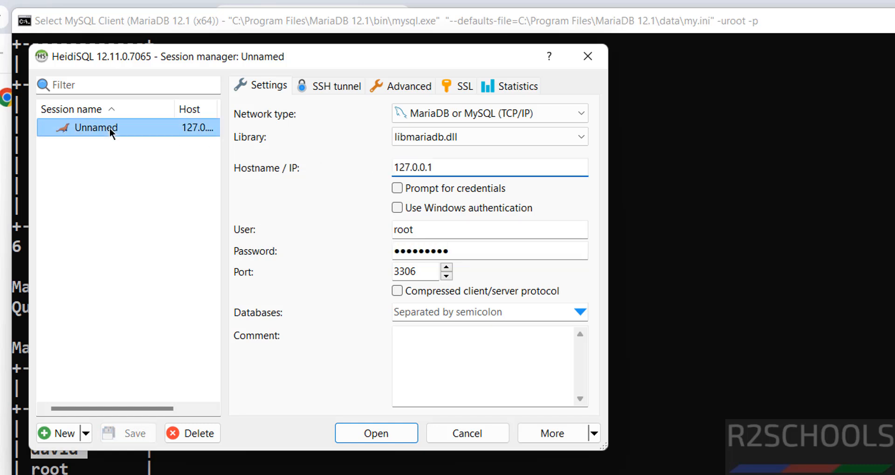
right_click(109, 127)
left_click(130, 138)
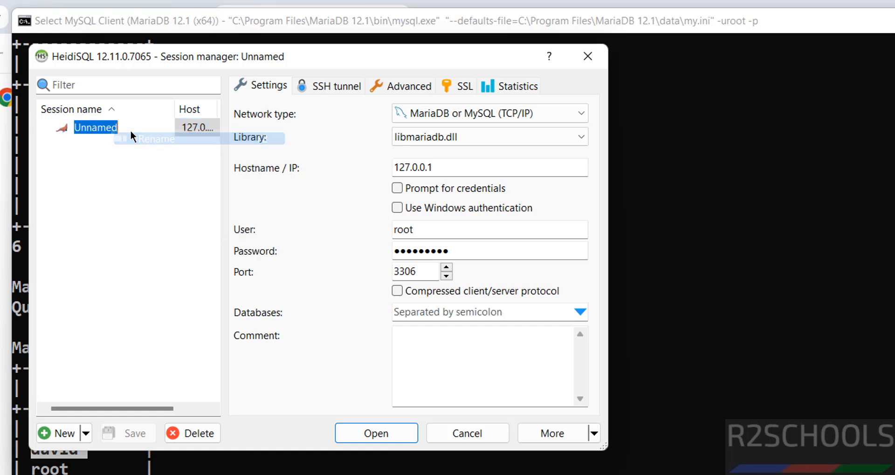
type("mariadb12")
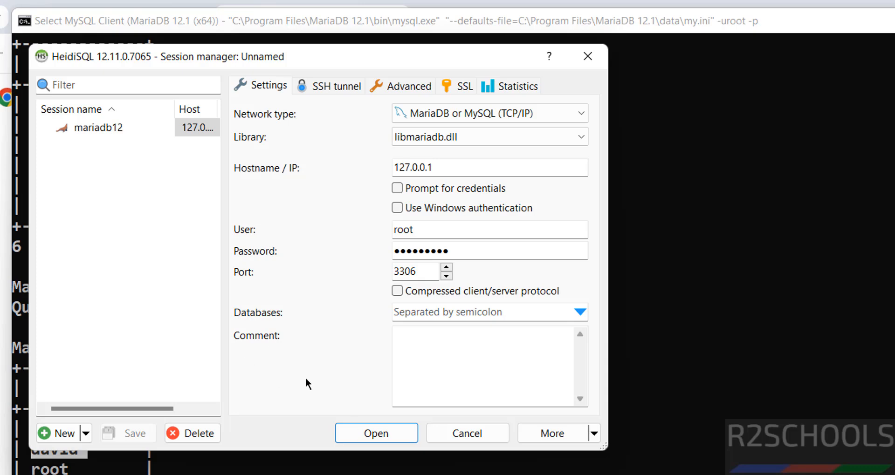
left_click(353, 432)
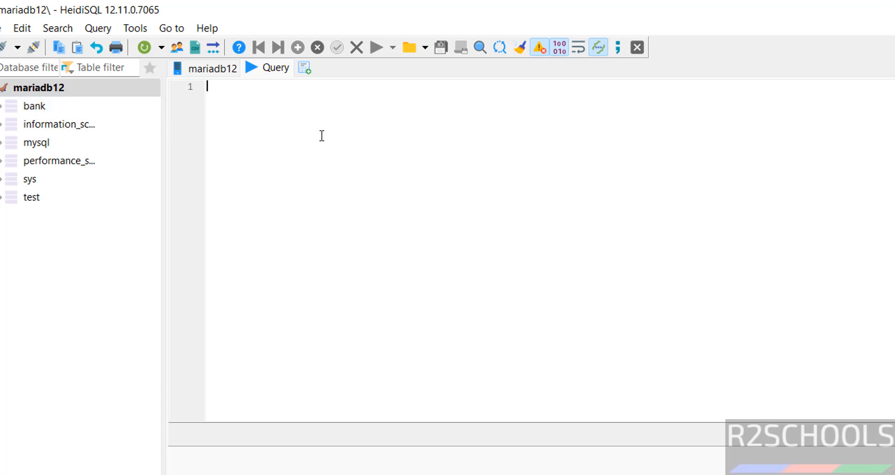
Run 'use bank; SELECT * from customer' in the query editor, returning two rows
type("use bank;")
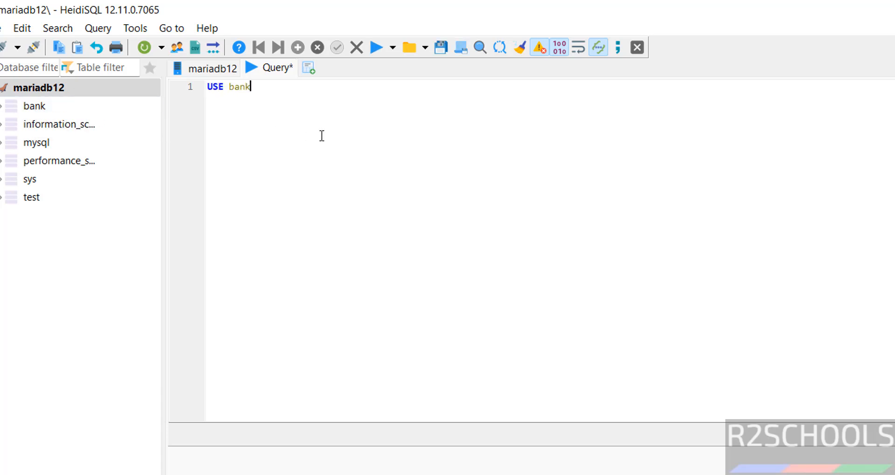
key("Return")
type("SELECT * from ")
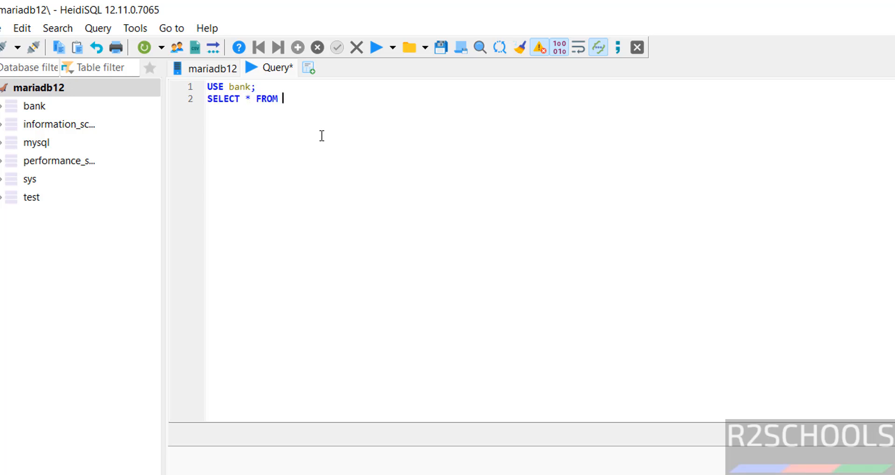
type("customer;")
key("ctrl+a")
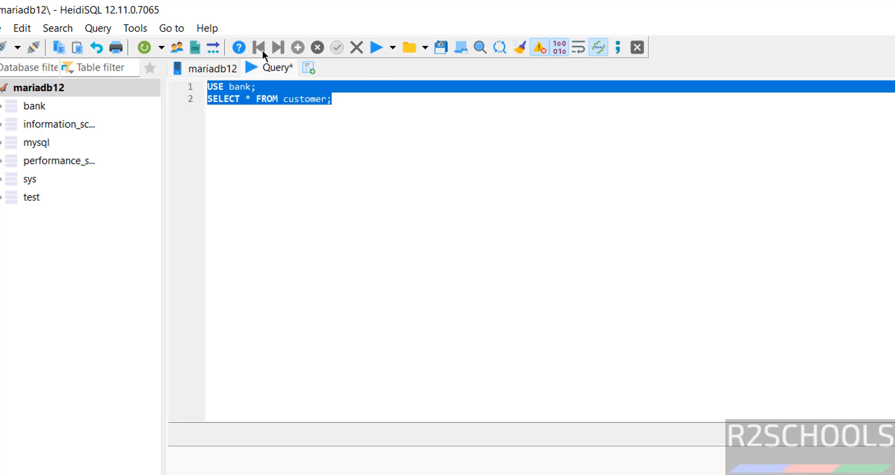
left_click(374, 49)
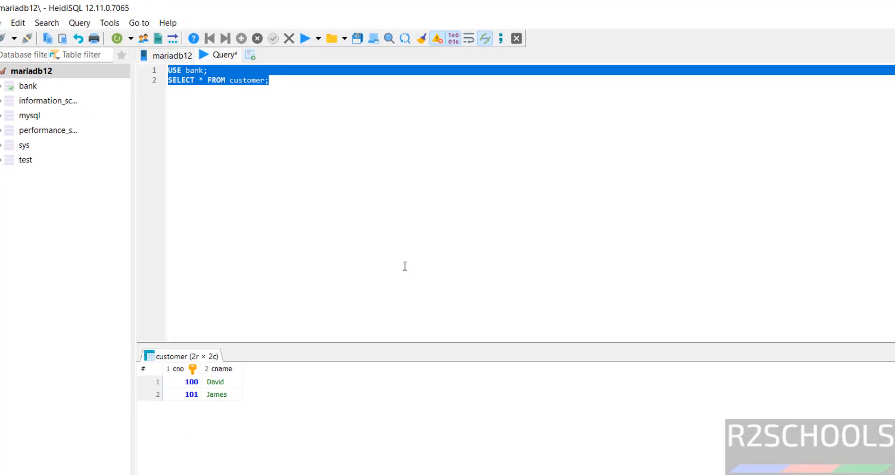
Search the Start menu for 'dbea' and launch DBeaver
key("super")
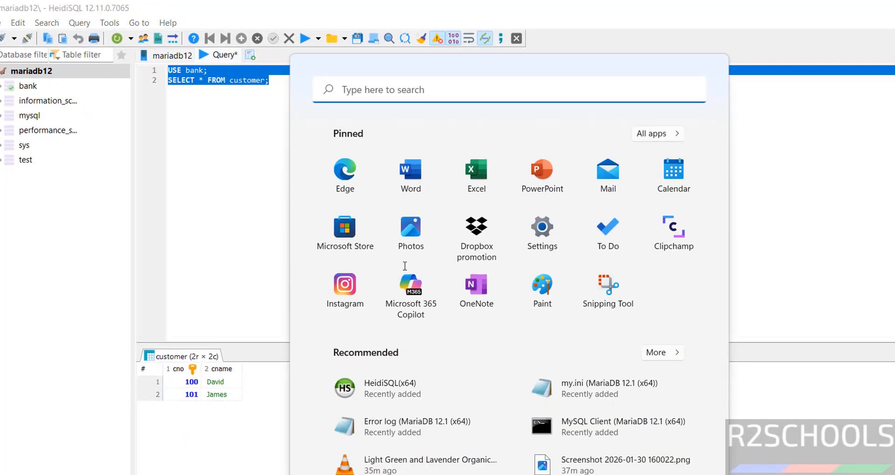
type("dbea")
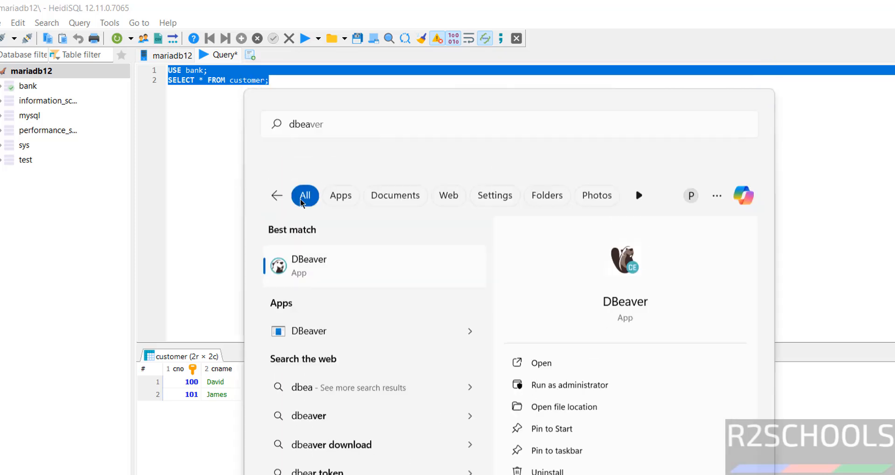
key("Return")
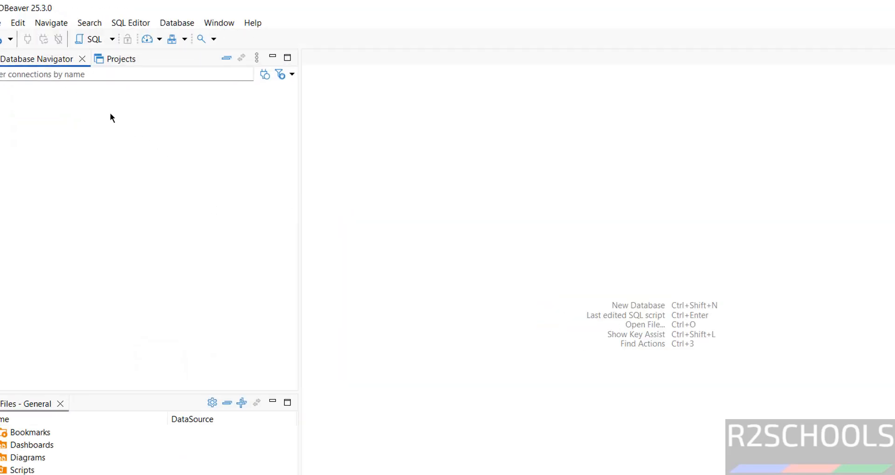
Start a new database connection with MariaDB as the database type
left_click(182, 23)
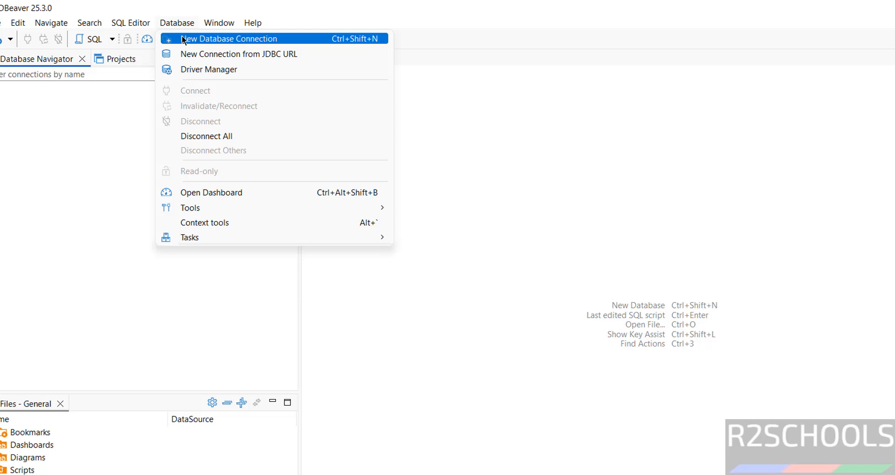
left_click(182, 39)
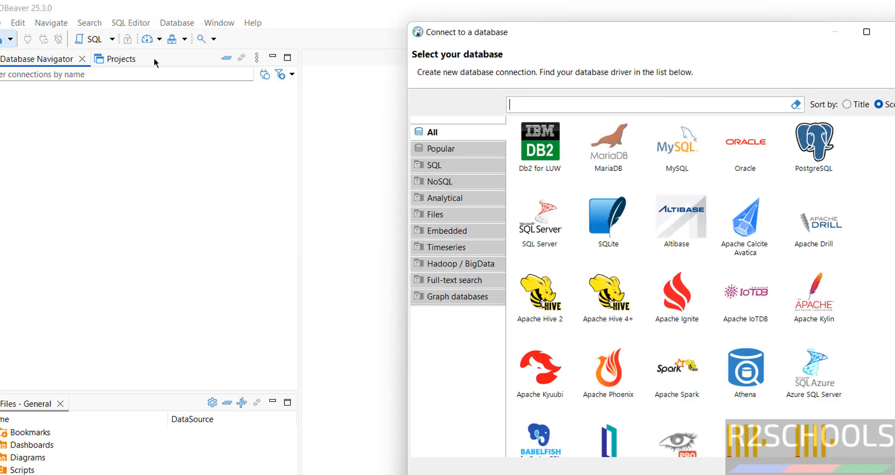
left_click(615, 163)
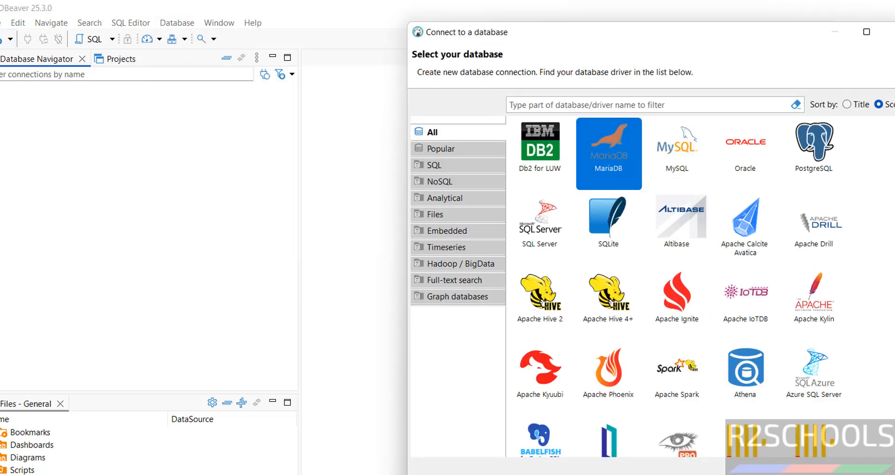
double_click(615, 163)
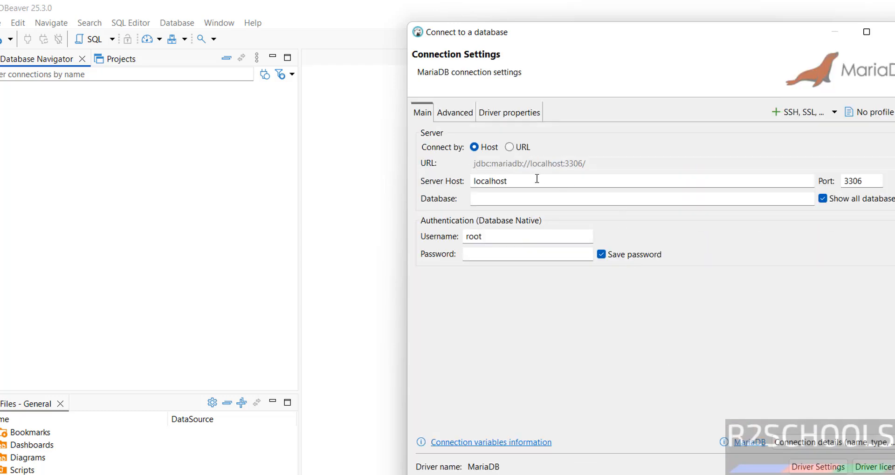
Set database bank and the root password, test the connection successfully, and save it
left_click_drag(537, 179, 463, 178)
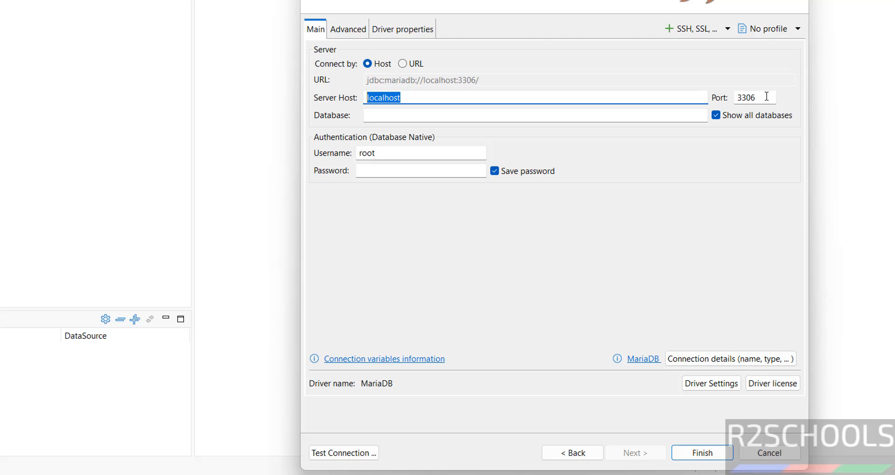
left_click(564, 115)
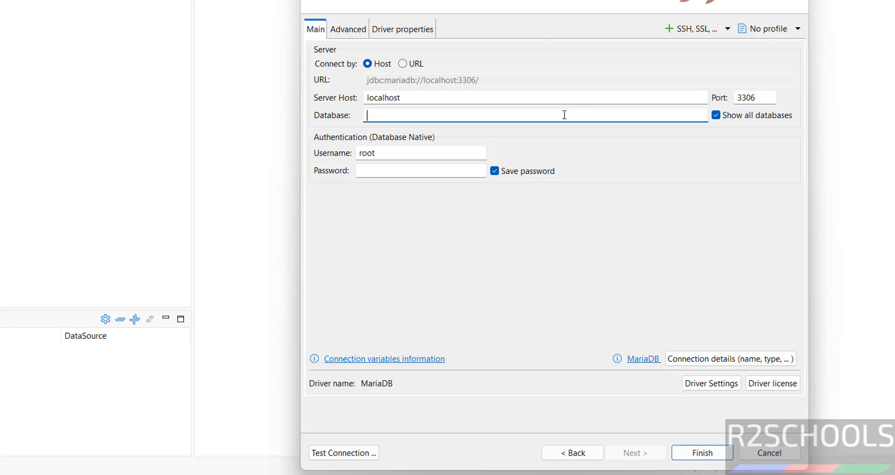
type("bank")
left_click(391, 168)
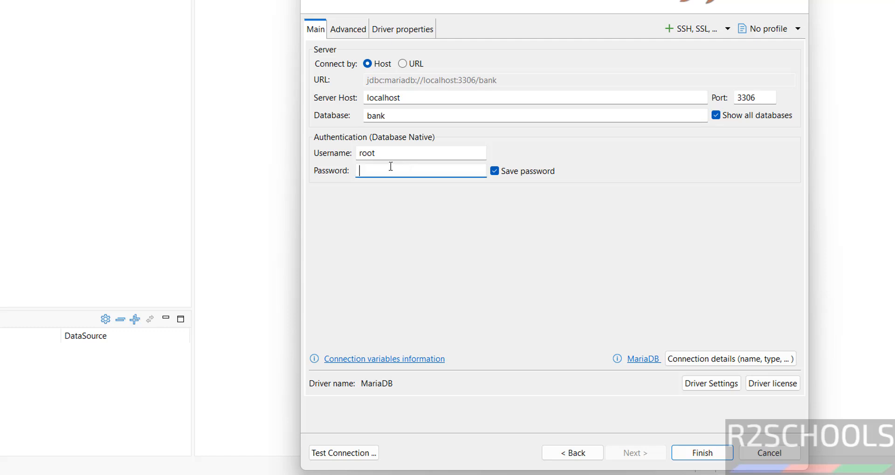
type("•••••••••")
left_click(315, 453)
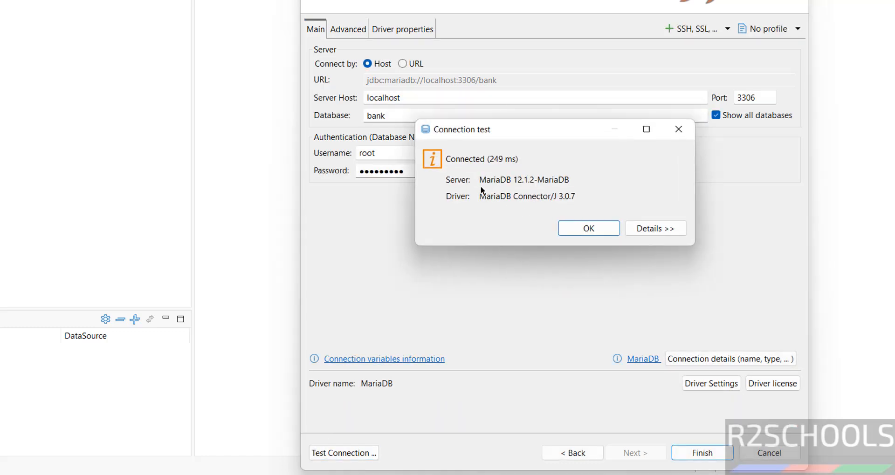
left_click(575, 228)
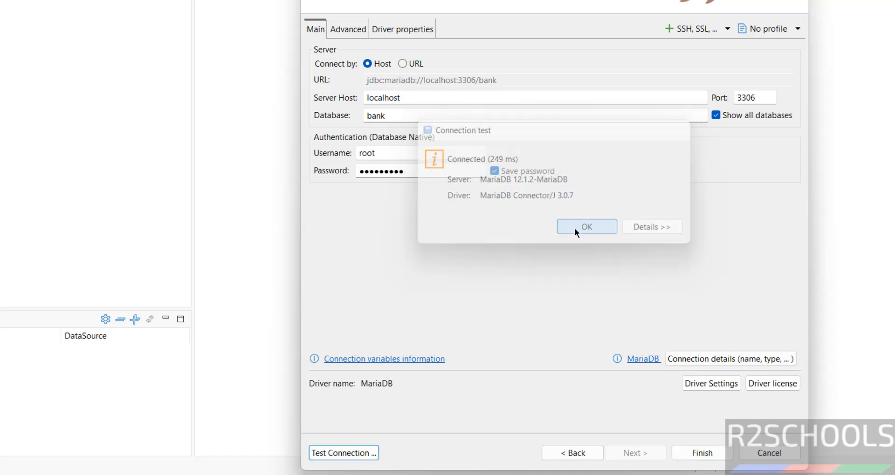
left_click(708, 456)
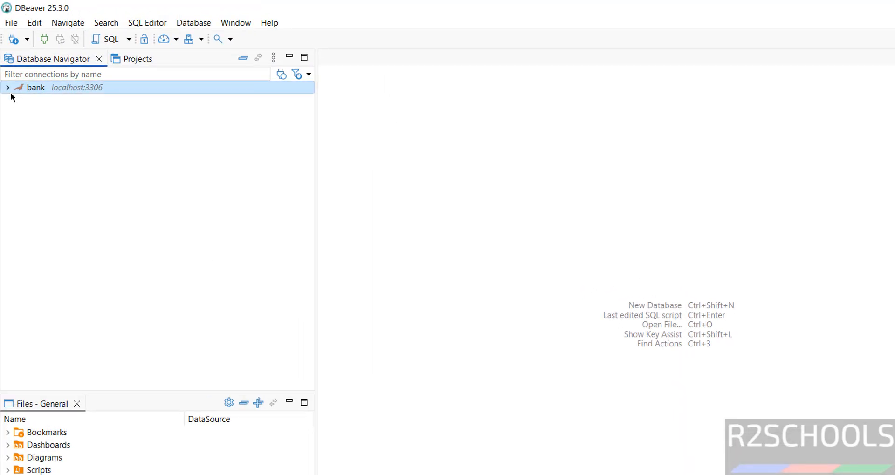
Expand the bank connection and open a SQL console on the bank database
left_click(0, 77)
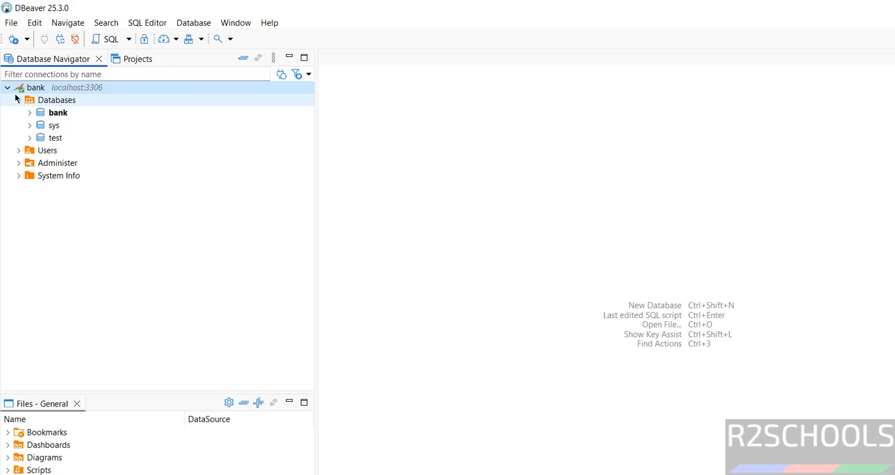
left_click(19, 150)
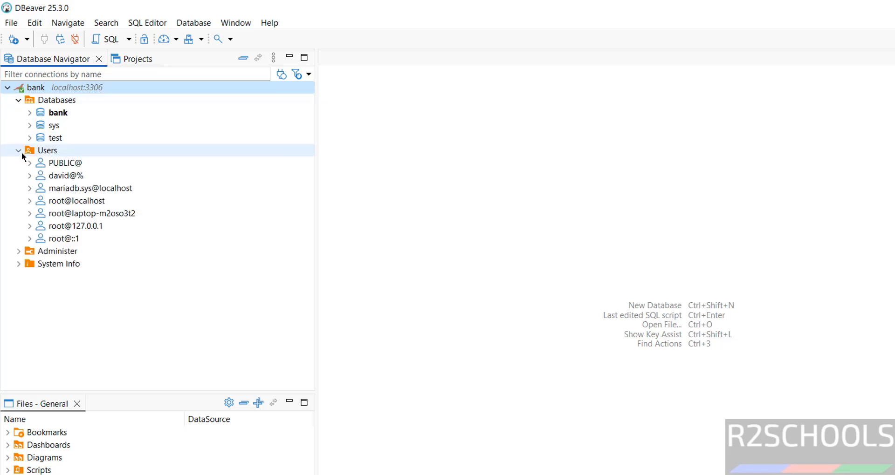
left_click(57, 116)
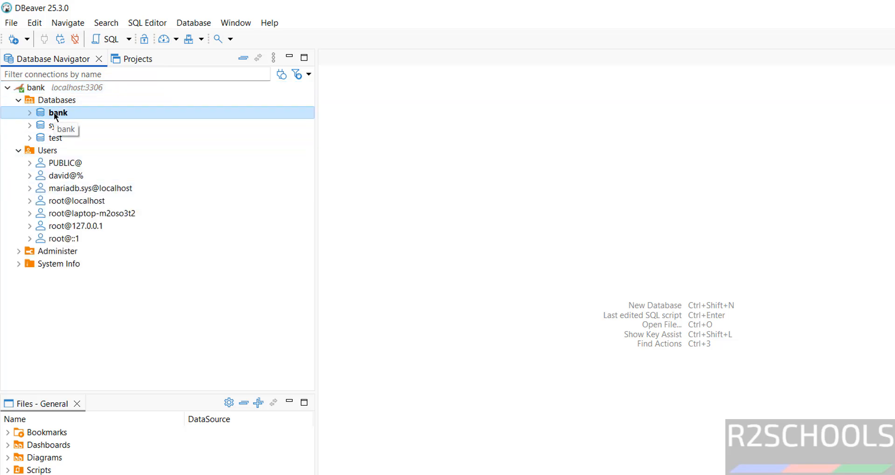
right_click(56, 116)
mouse_move(119, 120)
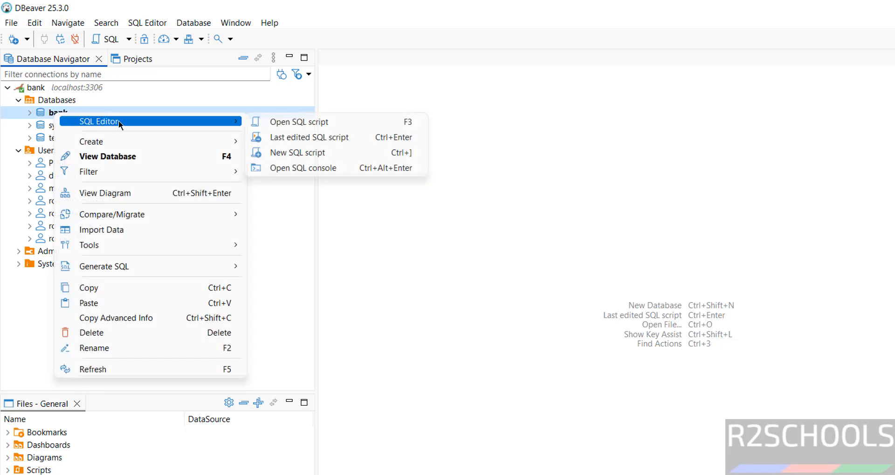
left_click(295, 168)
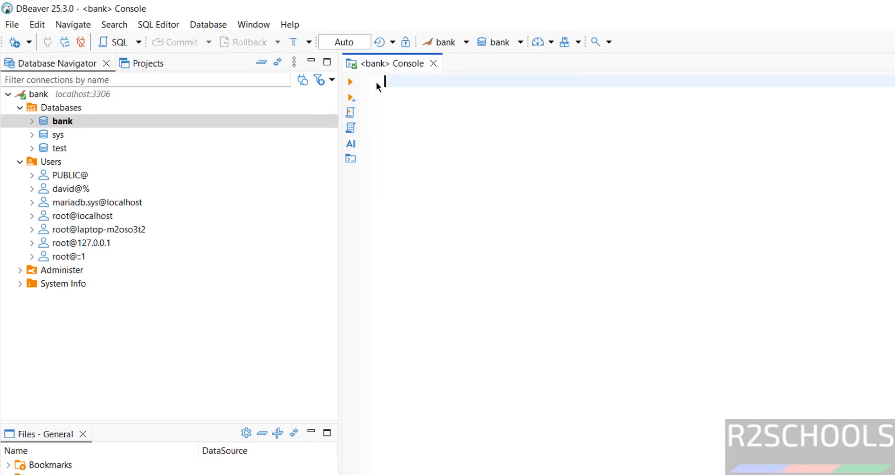
Run select * from customer in the console, returning cno 100 and 101
type("select ")
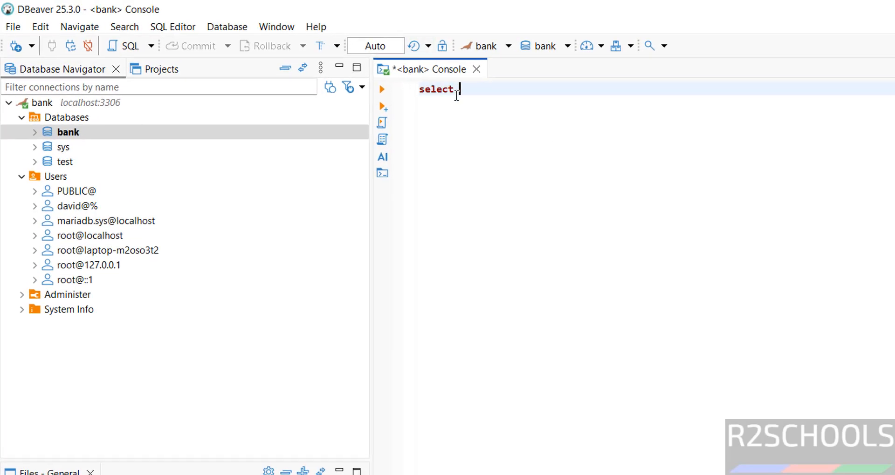
type("* from cu")
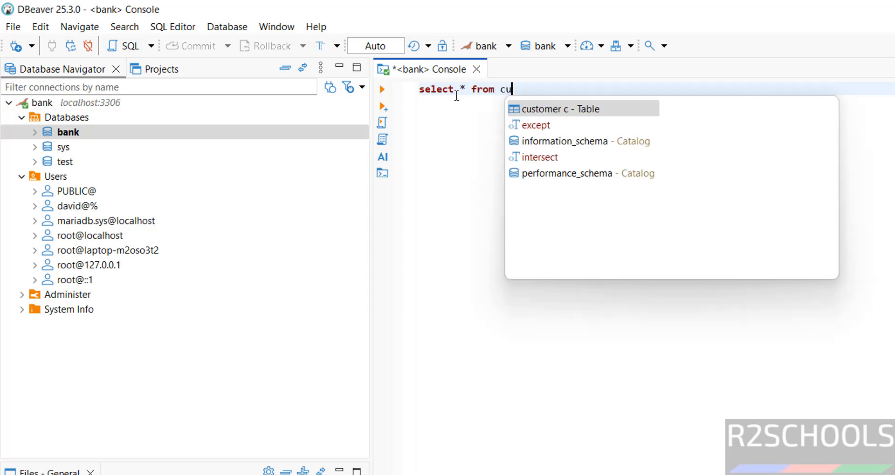
type("stomer")
key("ctrl+a")
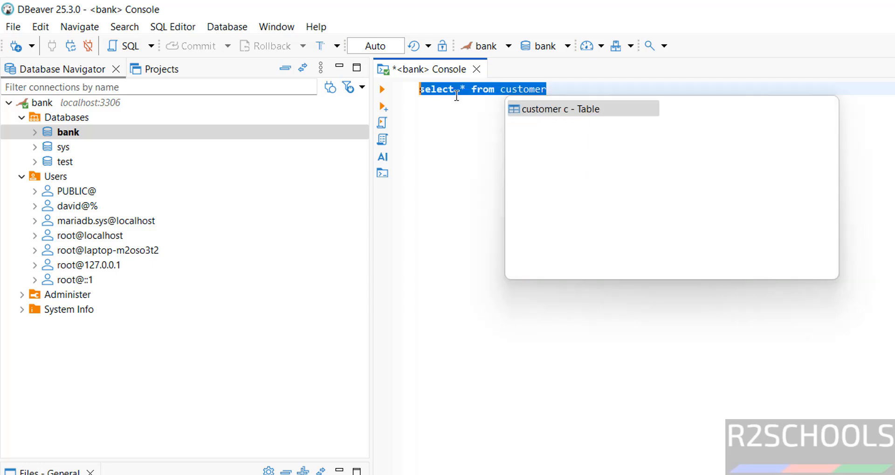
left_click(382, 89)
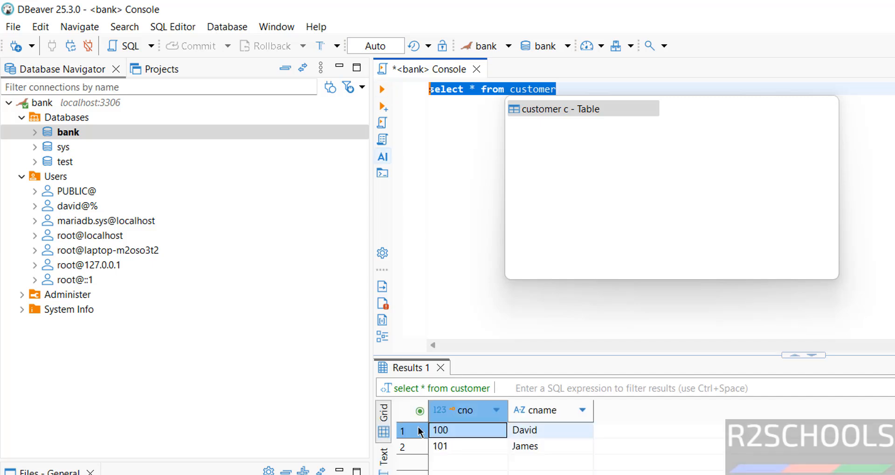
left_click(557, 89)
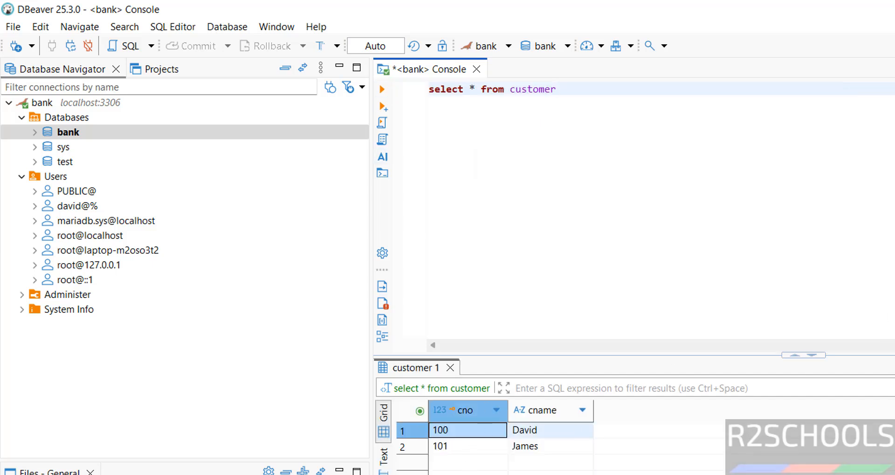
right_click(52, 174)
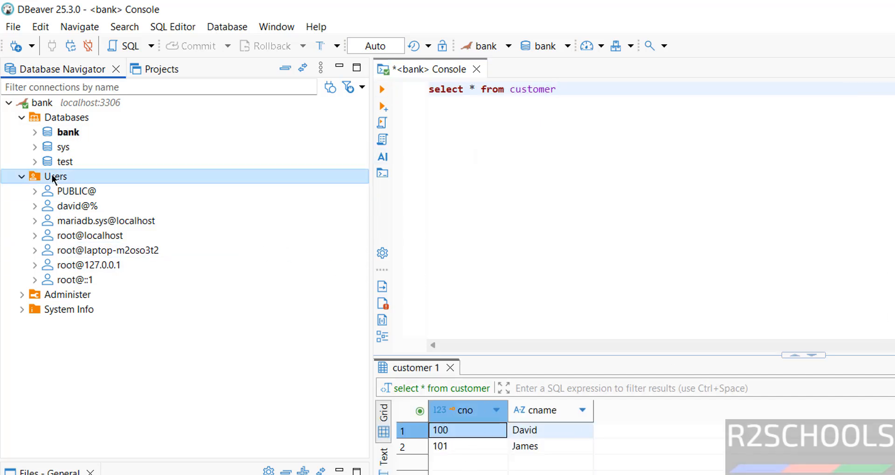
left_click(110, 186)
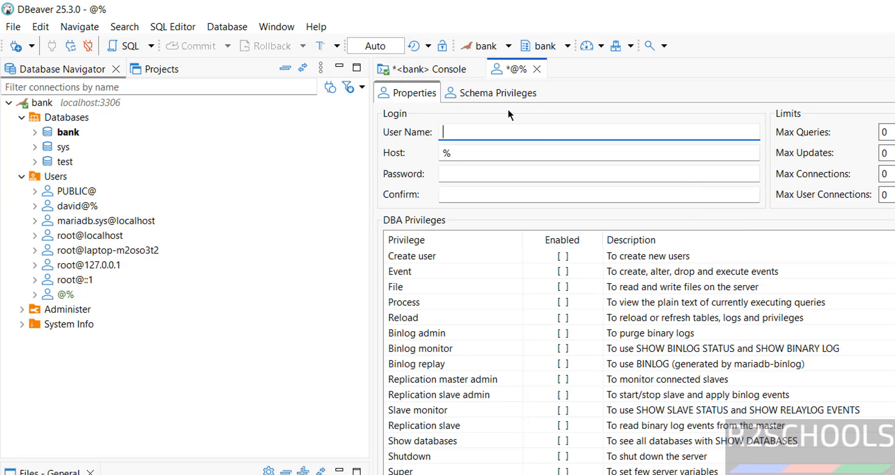
left_click(537, 70)
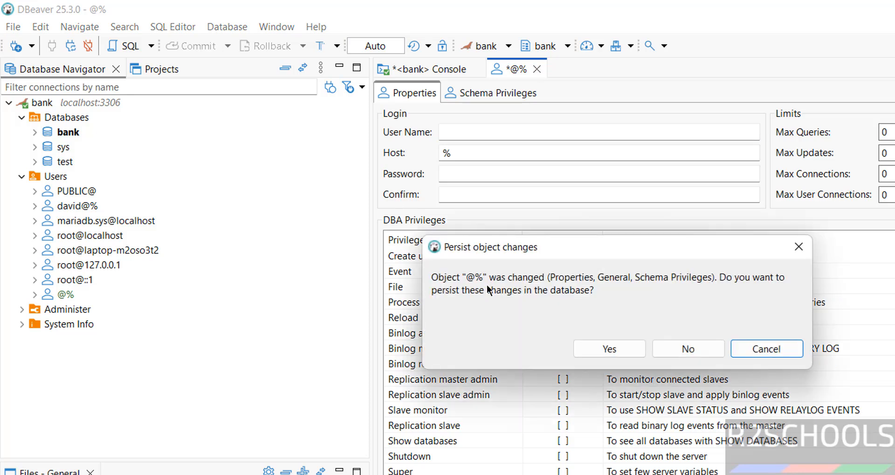
left_click(670, 349)
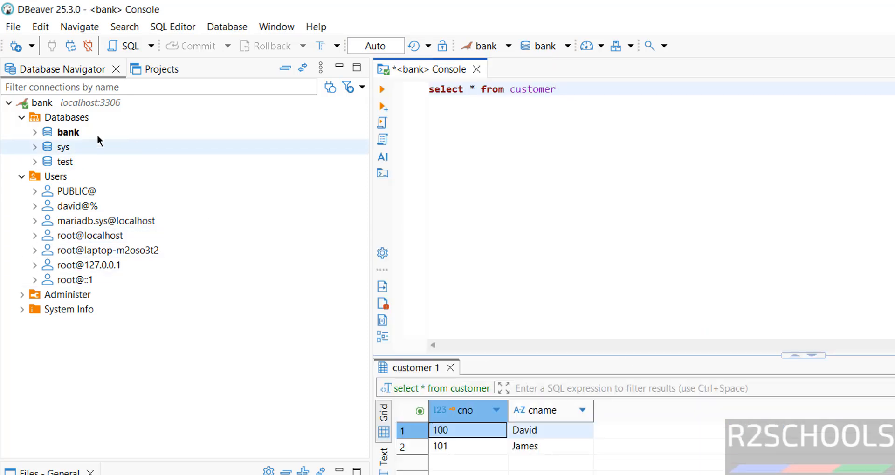
Create a new database named dbeaverdb under Databases, keeping the utf8mb4 charset
left_click(72, 119)
right_click(72, 118)
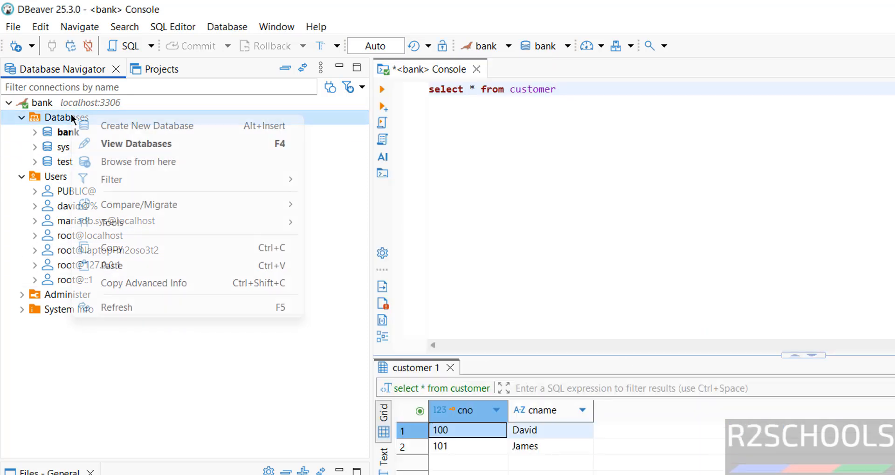
left_click(112, 126)
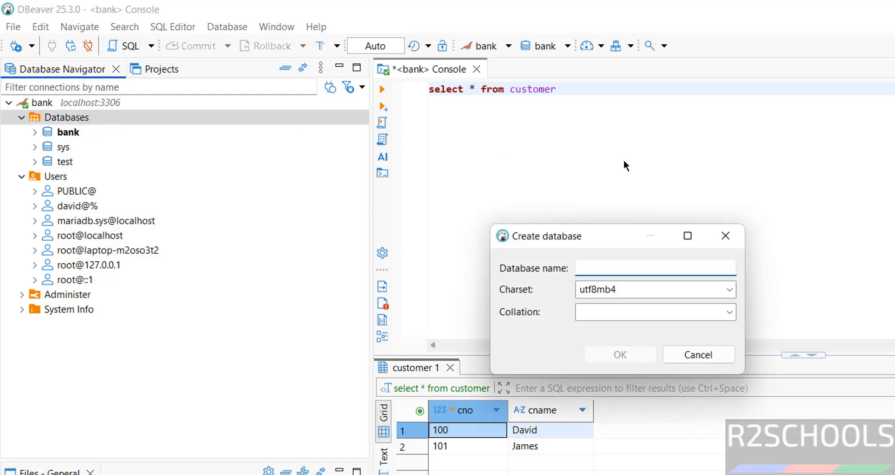
type("dbe")
type("averdb")
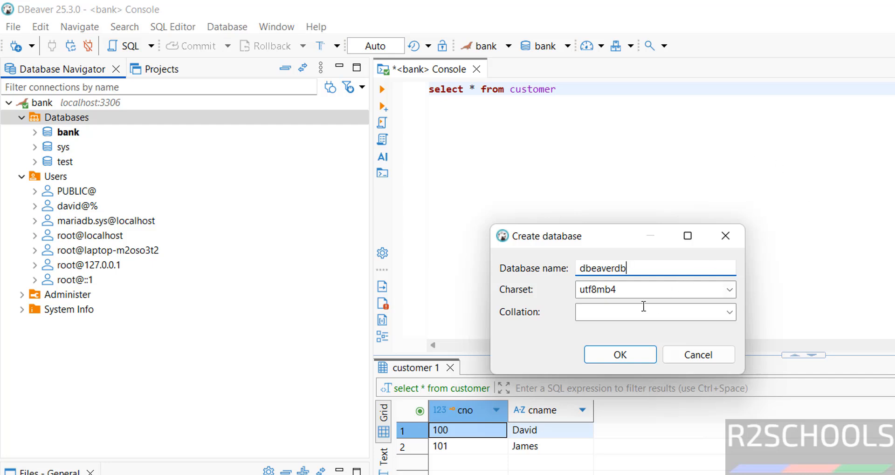
left_click(660, 308)
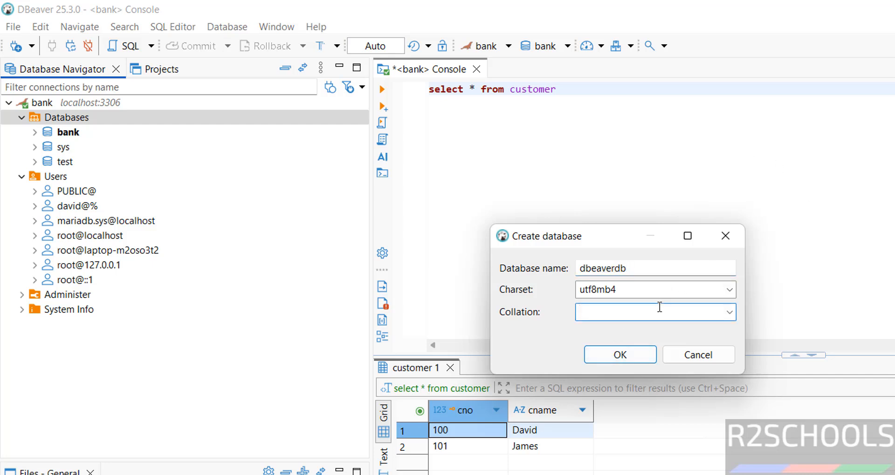
left_click(594, 359)
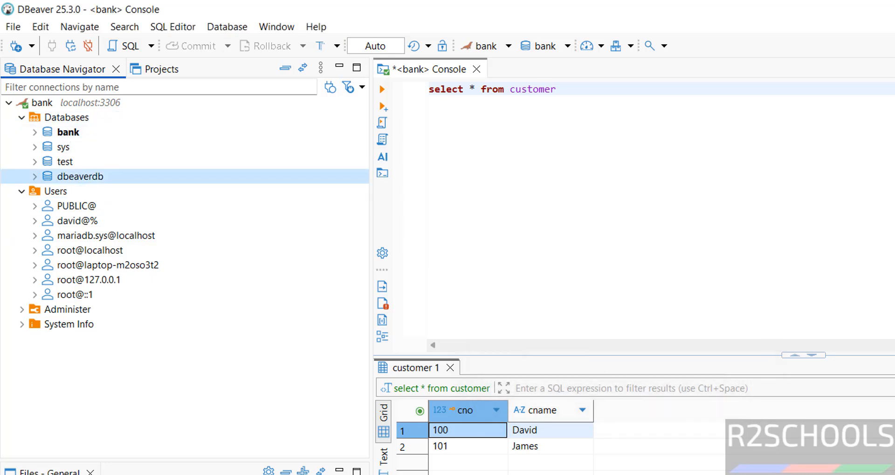
key("alt+Tab")
Run show databases; in the MariaDB client to confirm dbeaverdb exists
type("show ")
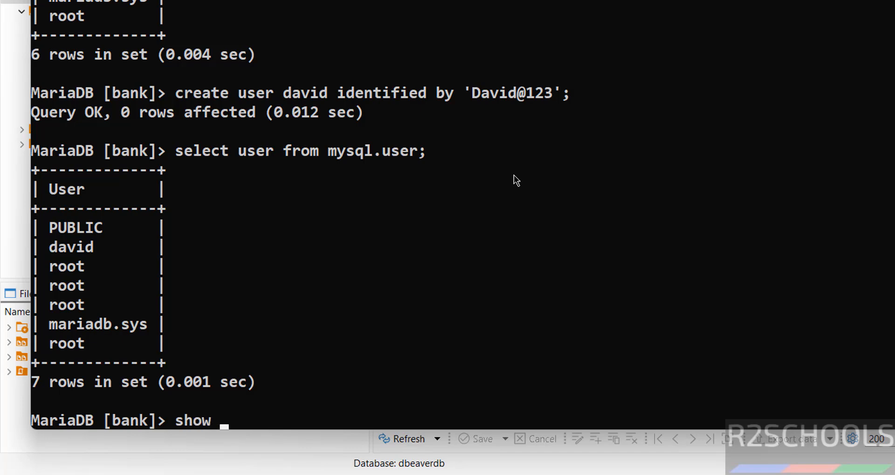
type("databases;")
key("Return")
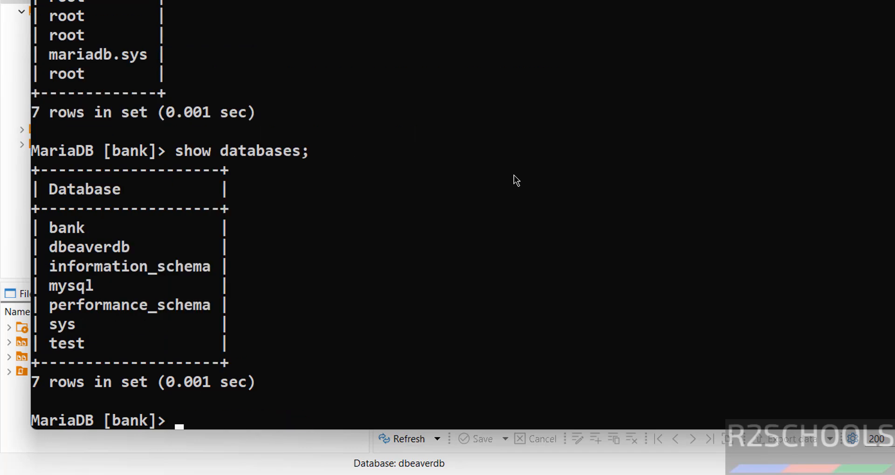
key("alt+Tab")
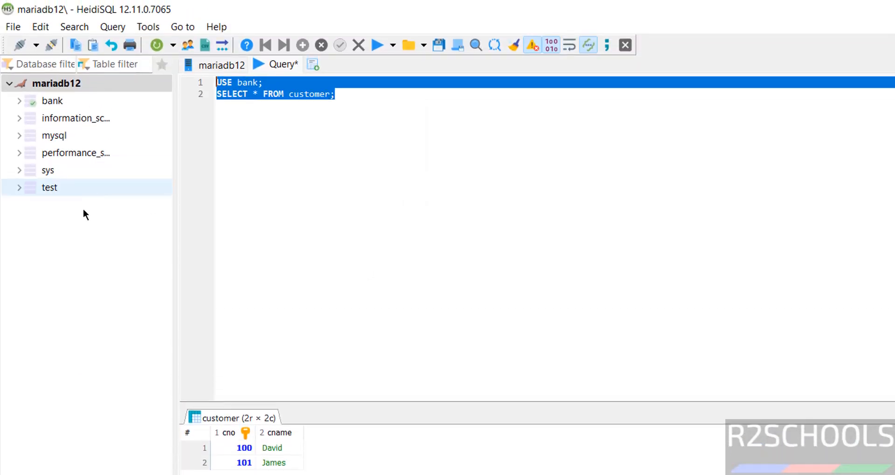
Refresh HeidiSQL's server tree so dbeaverdb appears in its database list
right_click(78, 243)
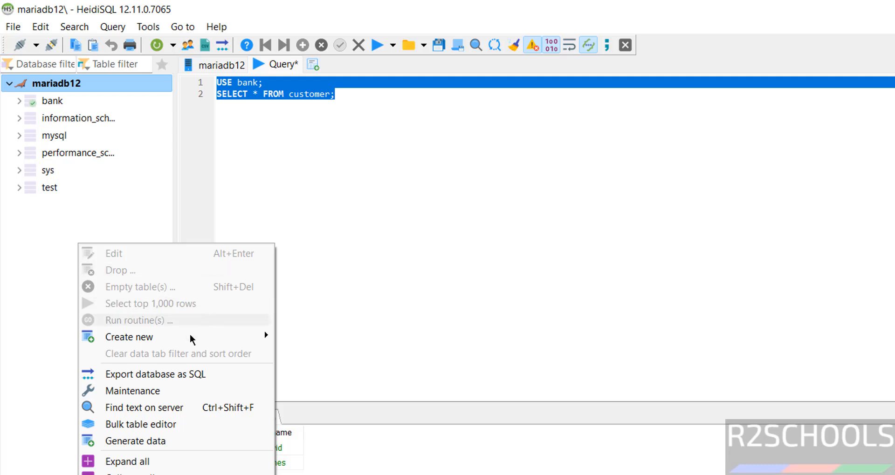
left_click(126, 474)
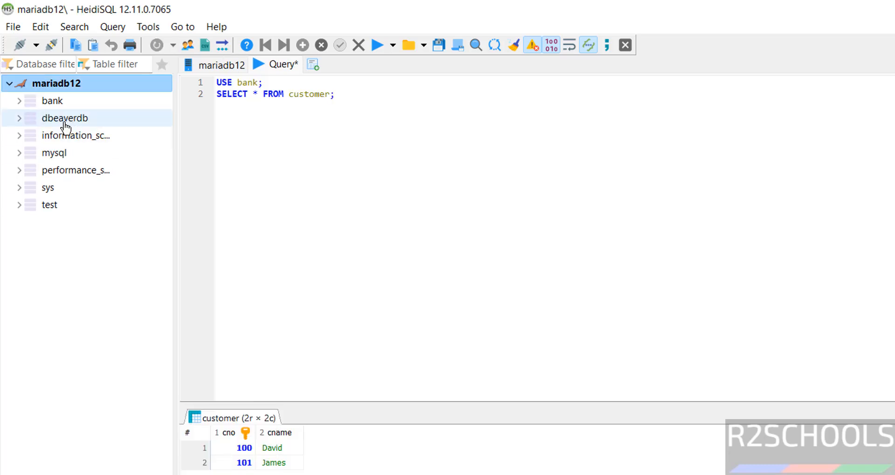
left_click(556, 245)
Launch MySQL Workbench from the Start menu's full app list
key("super")
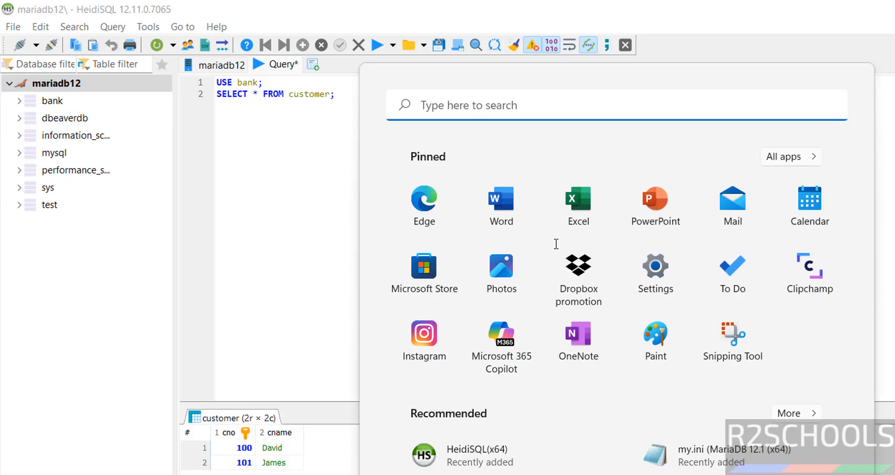
left_click(775, 156)
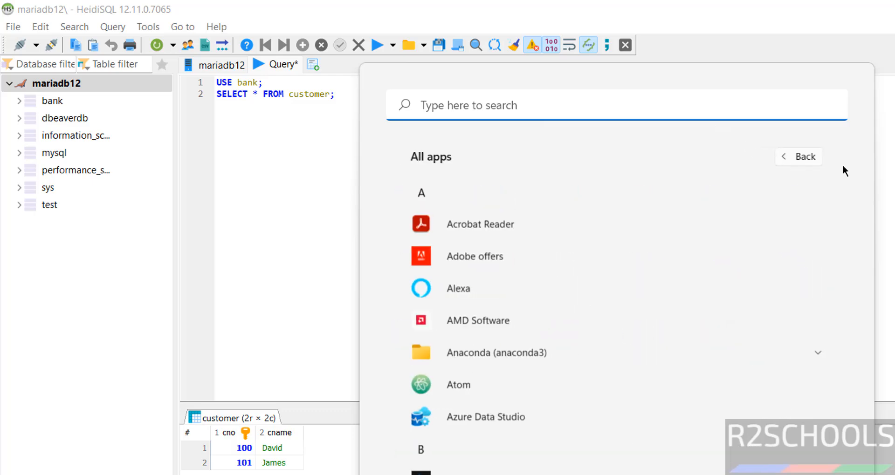
left_click_drag(869, 208, 869, 401)
left_click(496, 346)
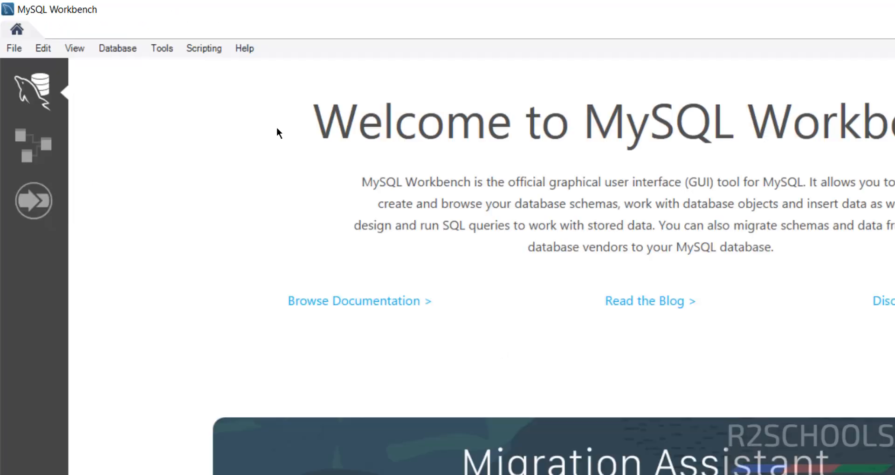
Open Database > Connect to Database and cancel the dialog without connecting
left_click(125, 49)
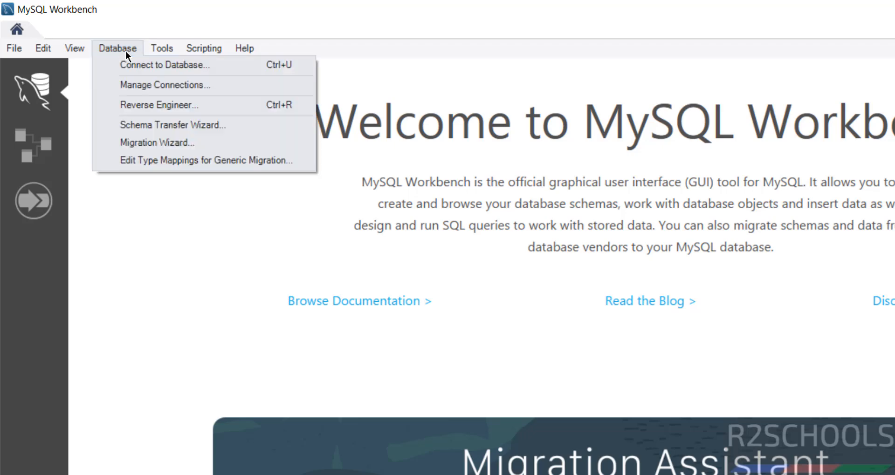
left_click(124, 65)
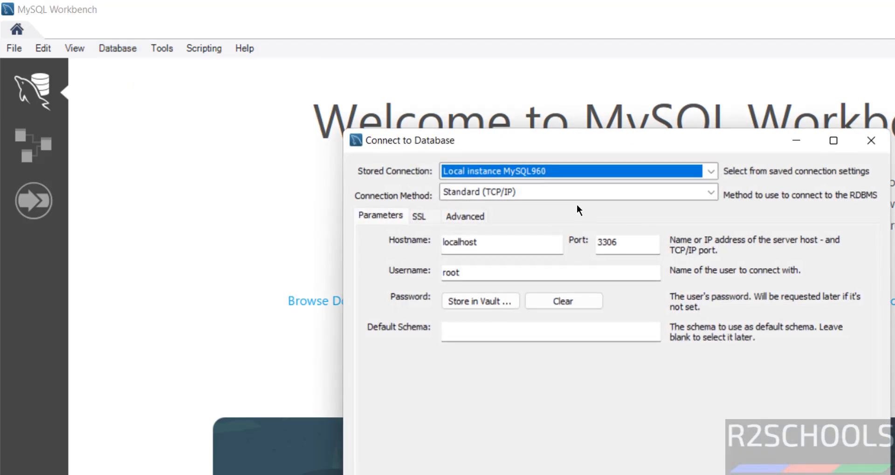
key("Return")
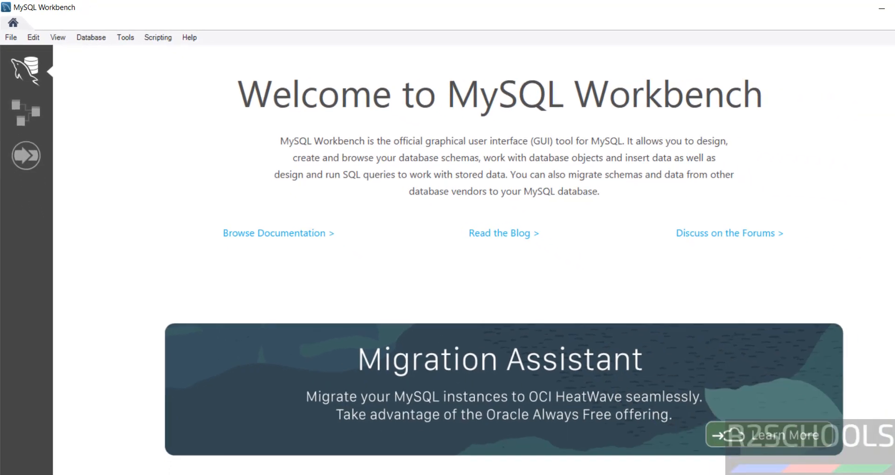
Create a connection named mariadb12 to host 127.0.0.1 and store the root password in the vault
left_click(181, 461)
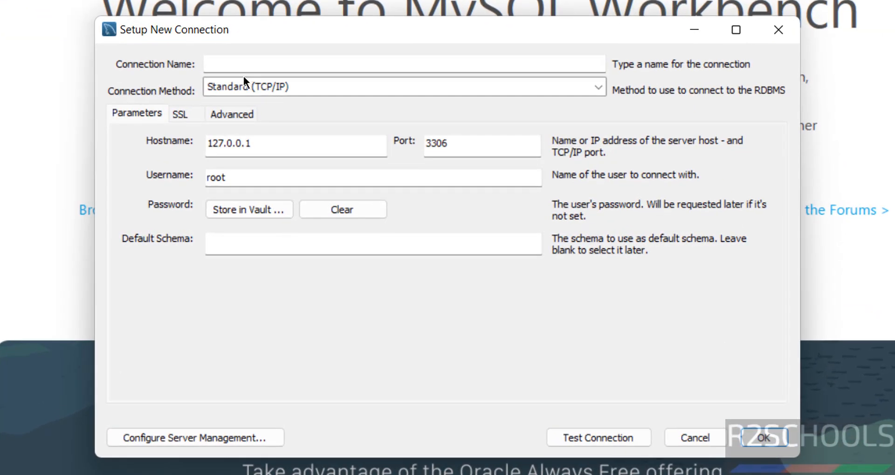
type("mariadb12")
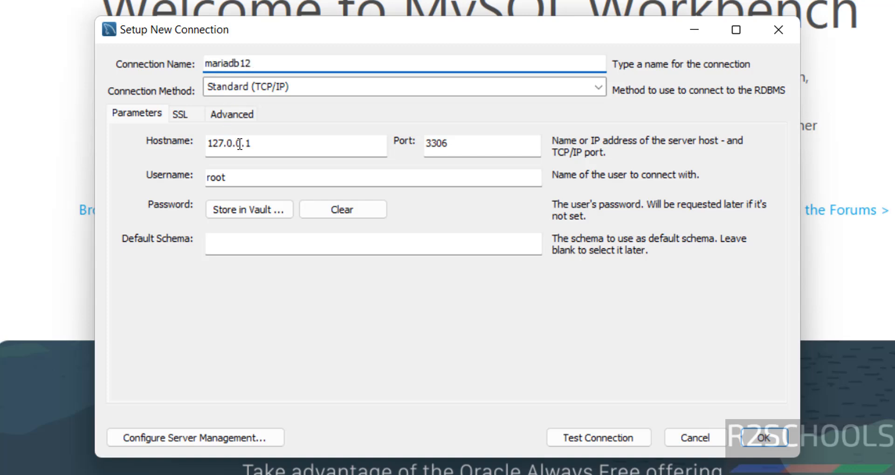
left_click_drag(260, 143, 174, 142)
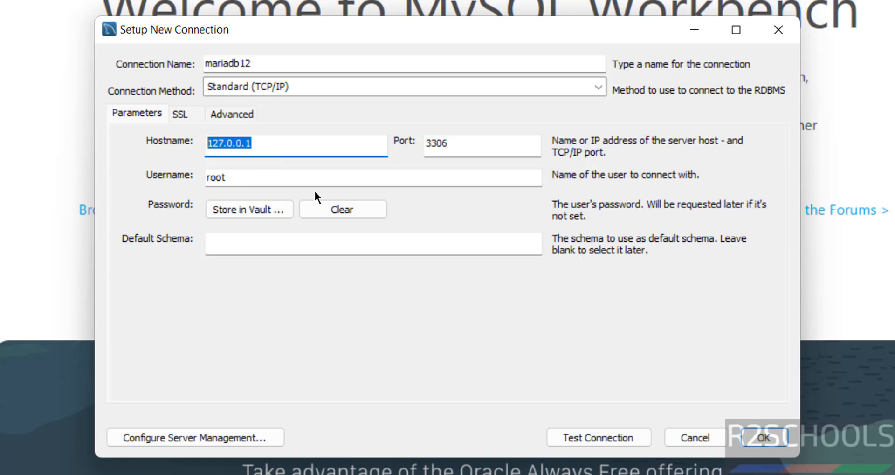
left_click(248, 209)
type("admin")
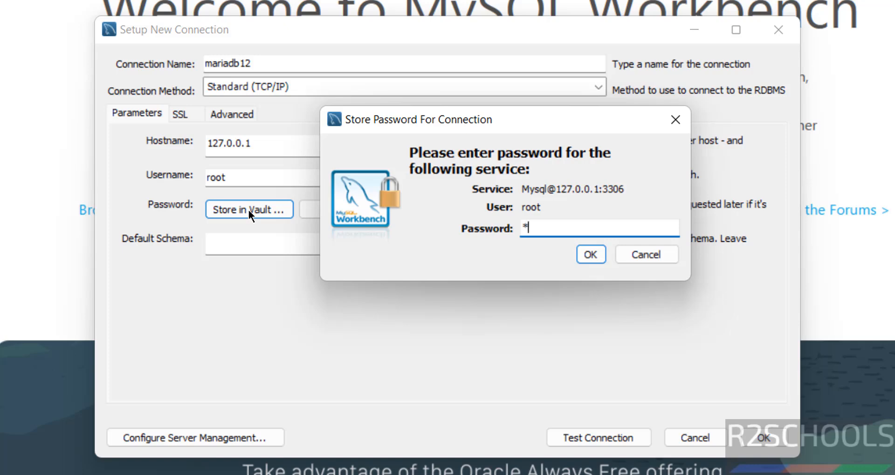
type("@123")
left_click(593, 246)
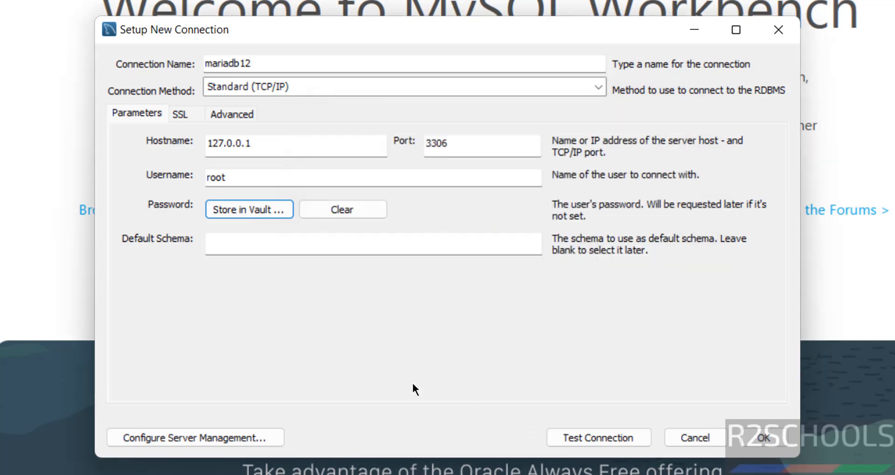
Test the mariadb12 connection despite the server-version warning, then save it
left_click(608, 442)
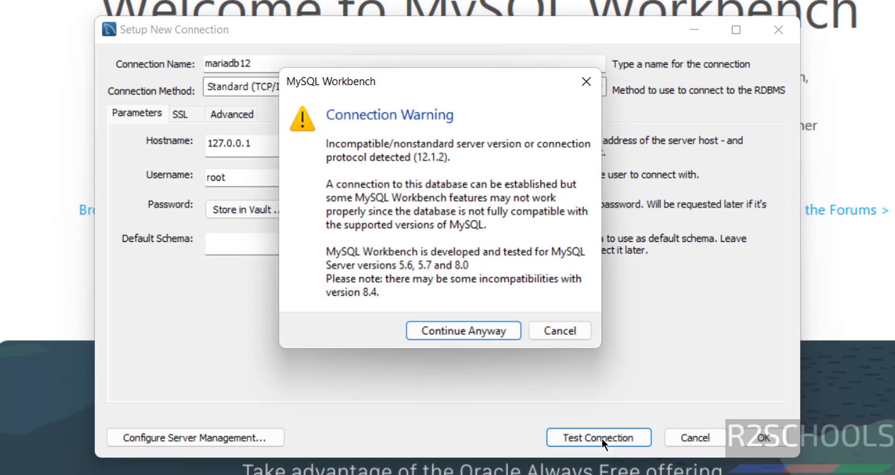
left_click(443, 331)
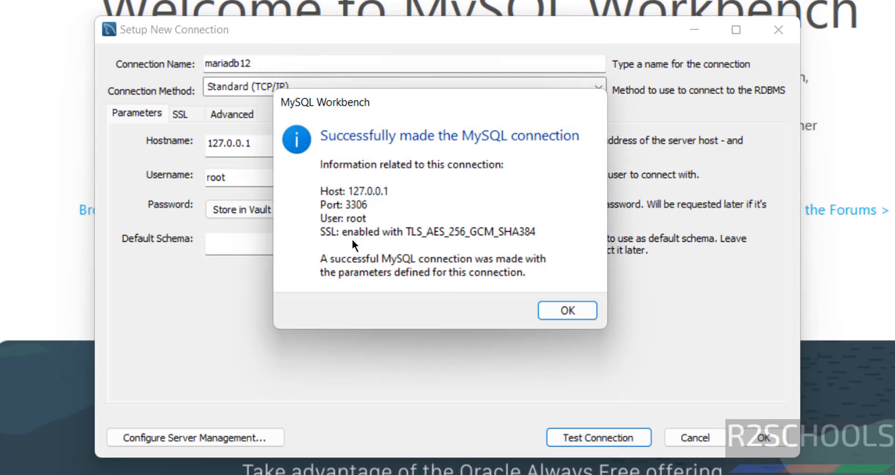
left_click(564, 311)
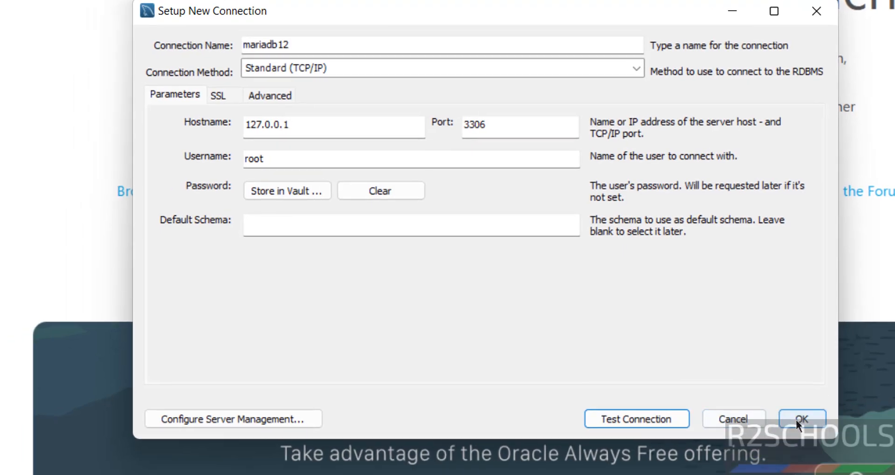
left_click(763, 438)
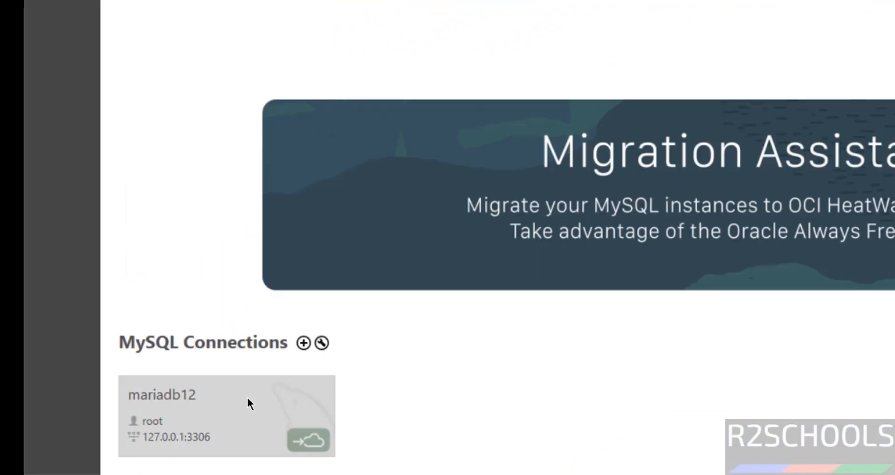
Open the mariadb12 connection and glance at its schema list
left_click(201, 414)
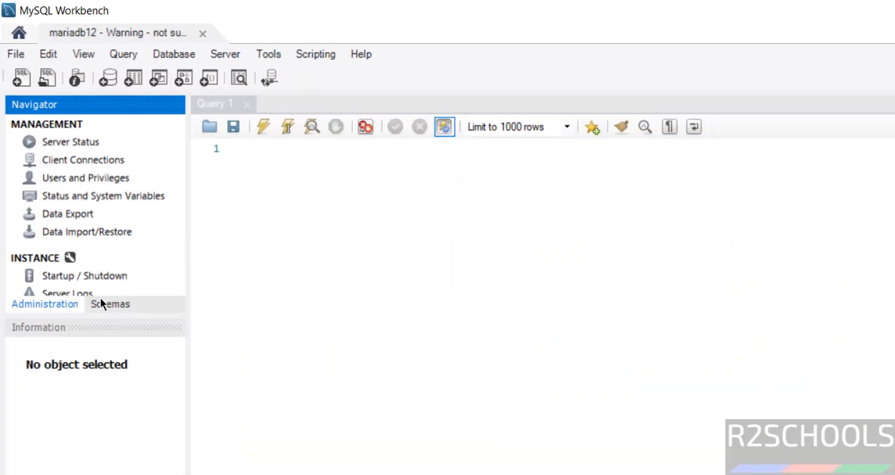
left_click(110, 305)
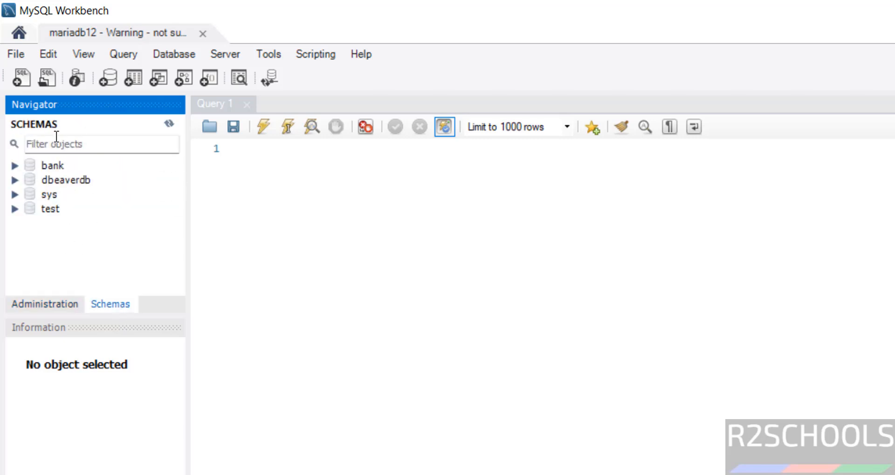
left_click(65, 304)
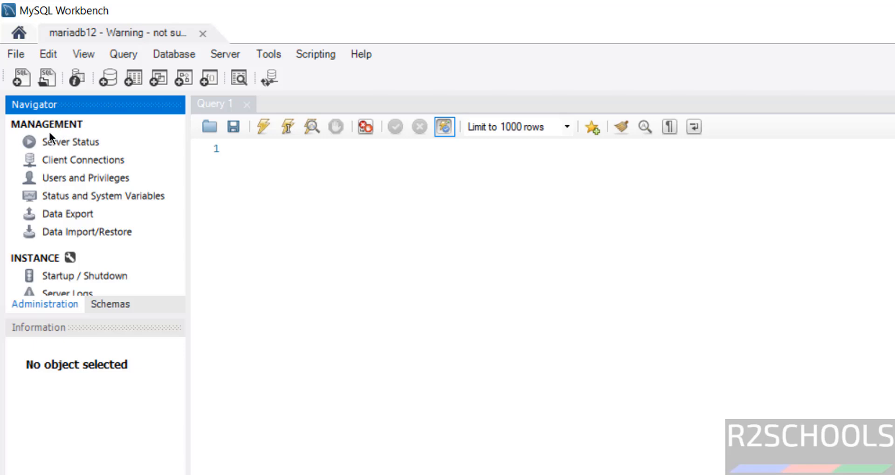
Run select version() in the Query 1 editor, returning 12.1.2-MariaDB
left_click(313, 185)
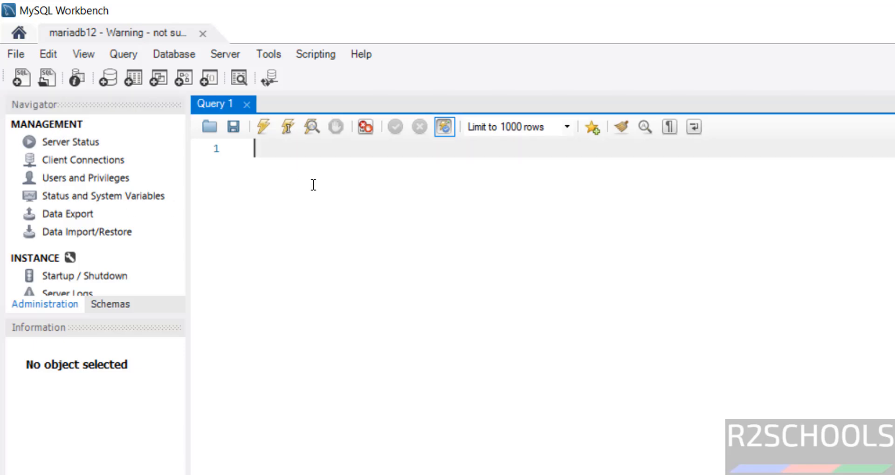
type("select @")
type("ers")
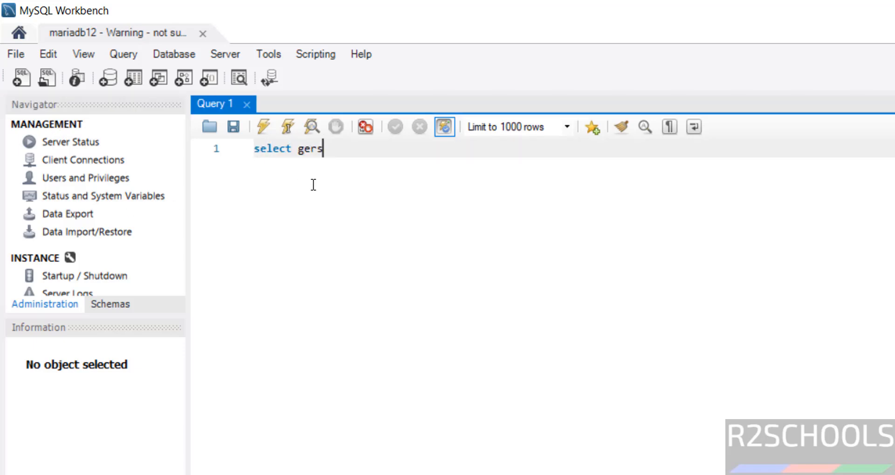
key("BackSpace")
key("BackSpace")
key("BackSpace")
key("BackSpace")
type("version()")
key("ctrl+a")
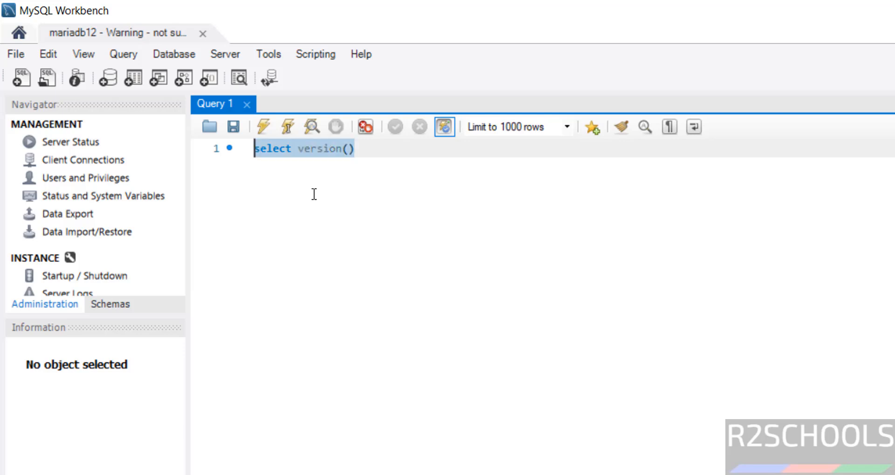
left_click(264, 127)
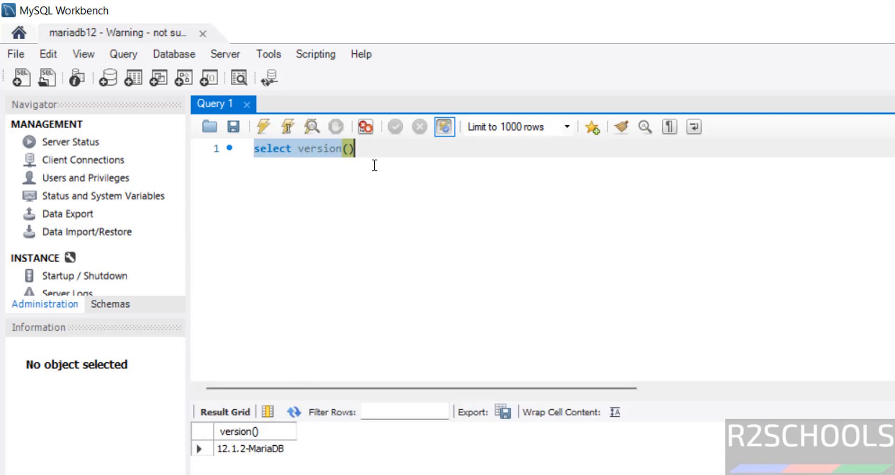
Clear the query editor and show the schemas bank, dbeaverdb, sys and test
key("Home")
key("Delete")
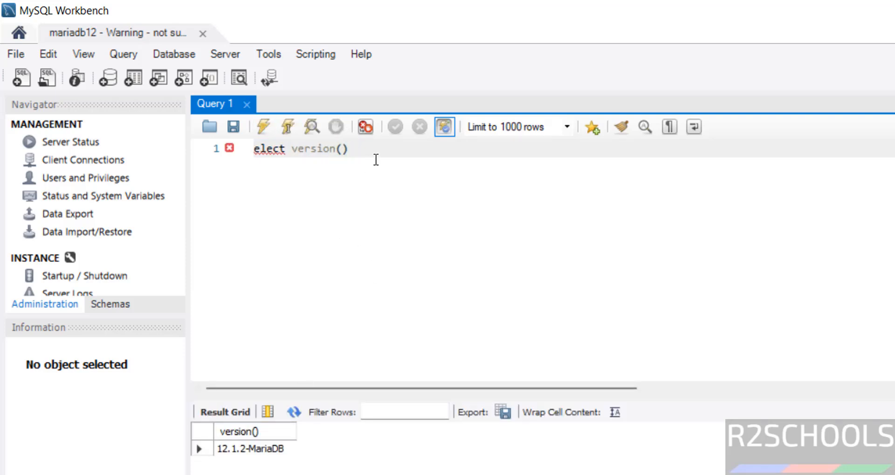
key("ctrl+a")
key("Delete")
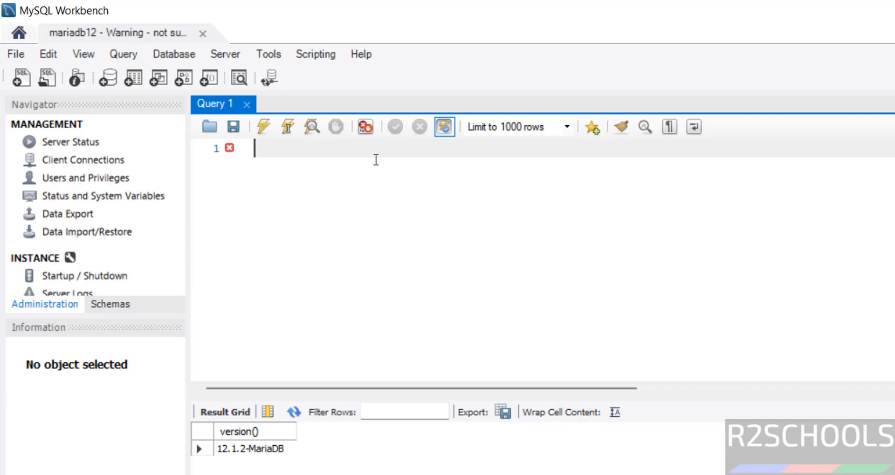
left_click(112, 304)
Execute 'use bank;' and 'select * from customer;', returning customers cno 100 and 101
left_click(314, 192)
type("use bank;")
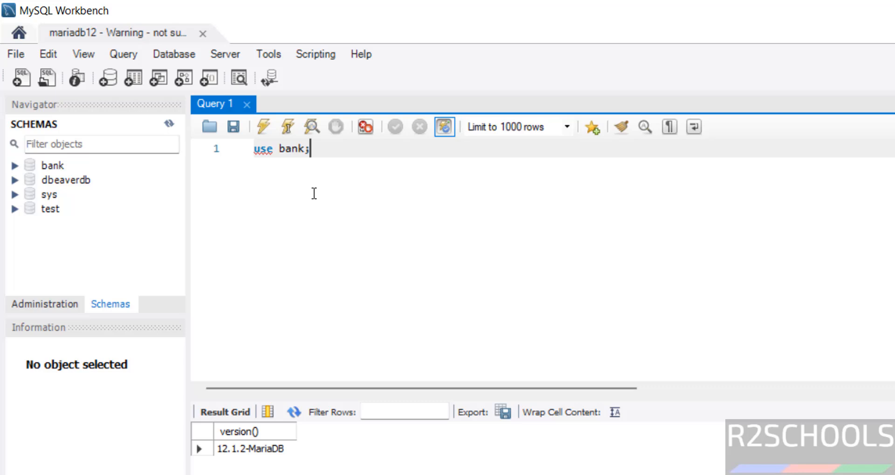
key("Return")
type("se")
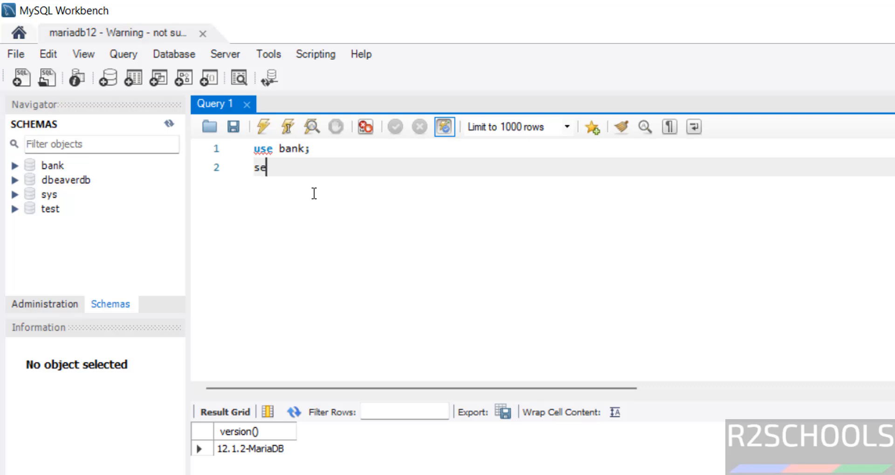
type("lect * from customer")
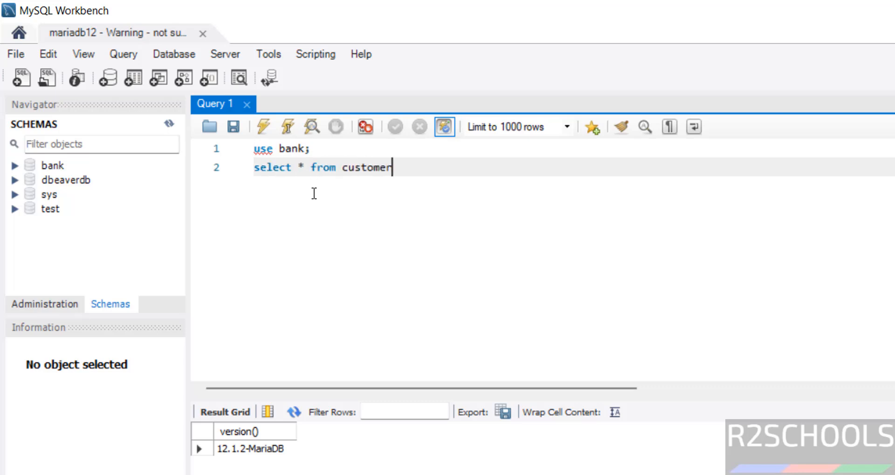
key("shift+Home")
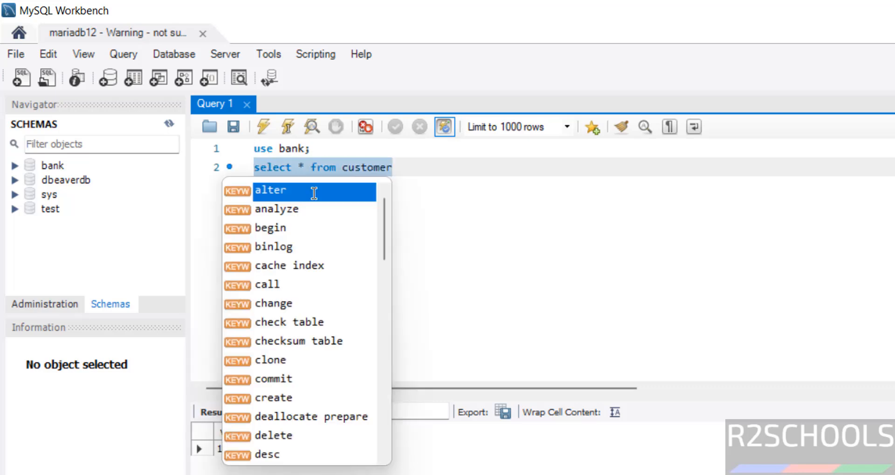
key("End")
type(";")
key("ctrl+a")
left_click(267, 133)
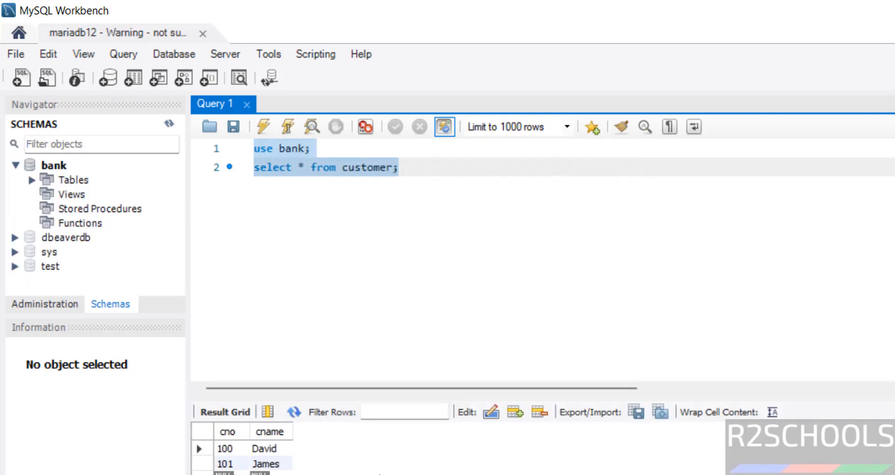
left_click(556, 271)
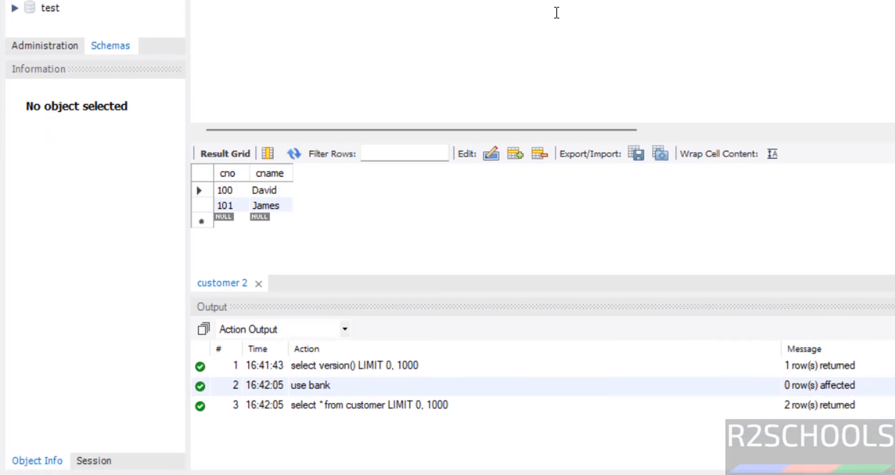
Launch services.msc and locate the MariaDB service in the list
key("super+r")
type("ser")
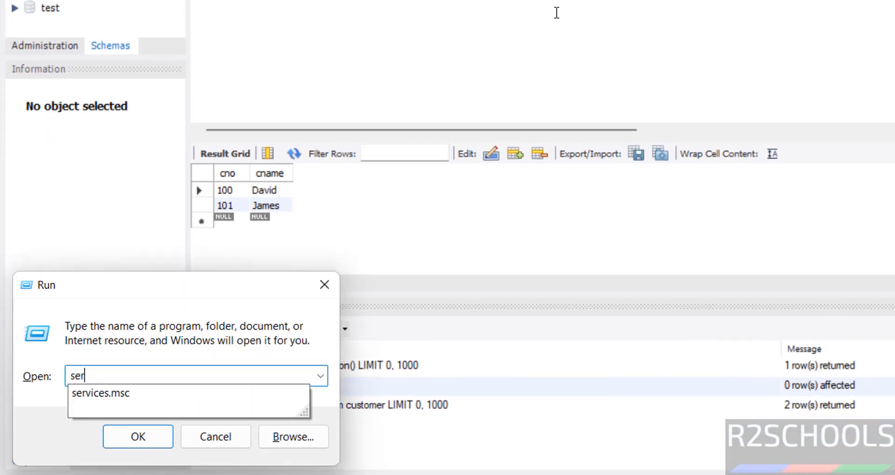
type("vices.msc")
key("Return")
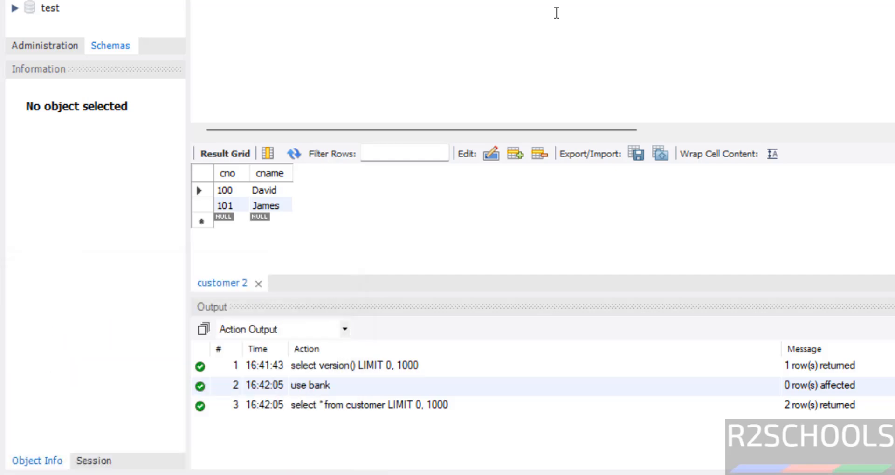
left_click(379, 220)
key("m")
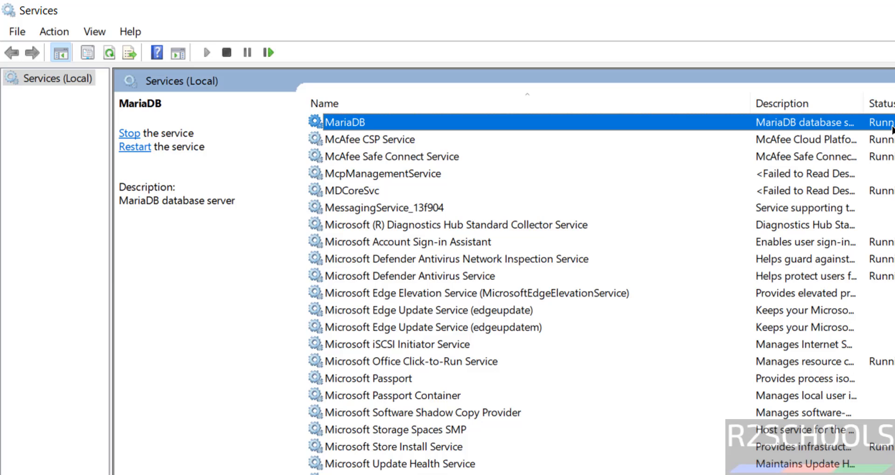
Restart the MariaDB service from the Services toolbar
right_click(354, 122)
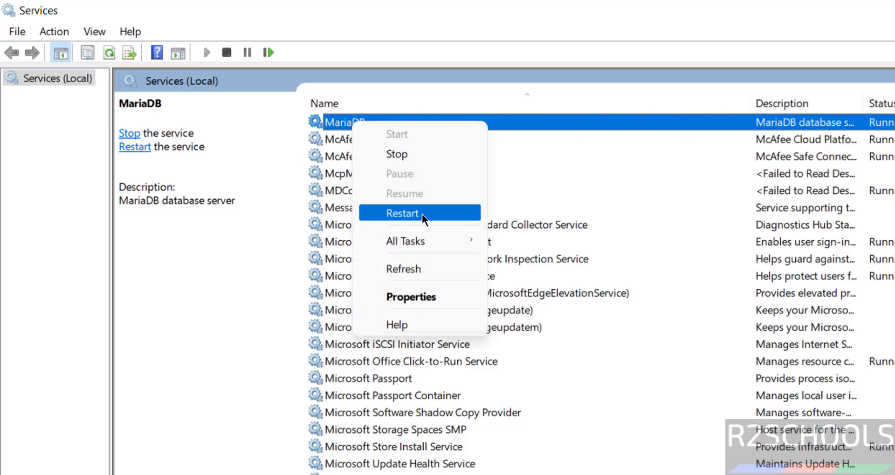
left_click(269, 285)
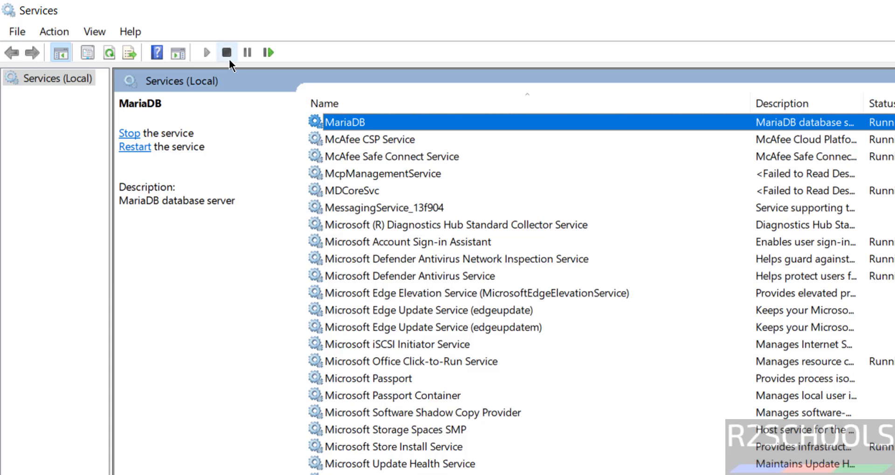
left_click(268, 53)
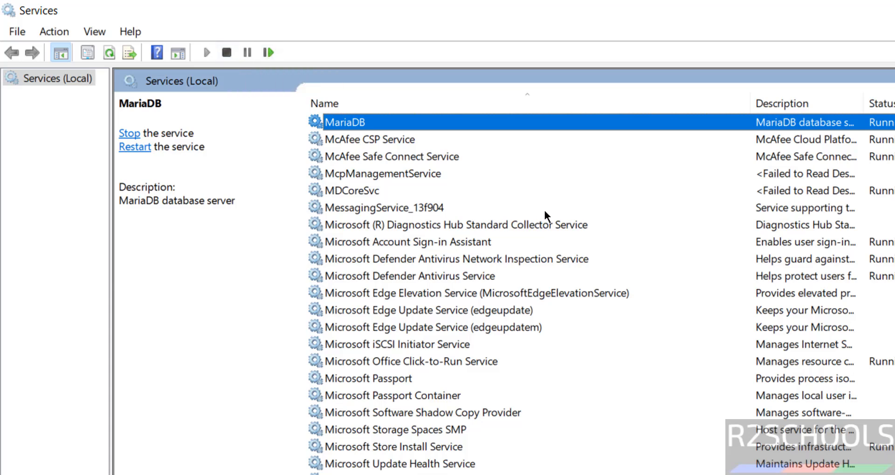